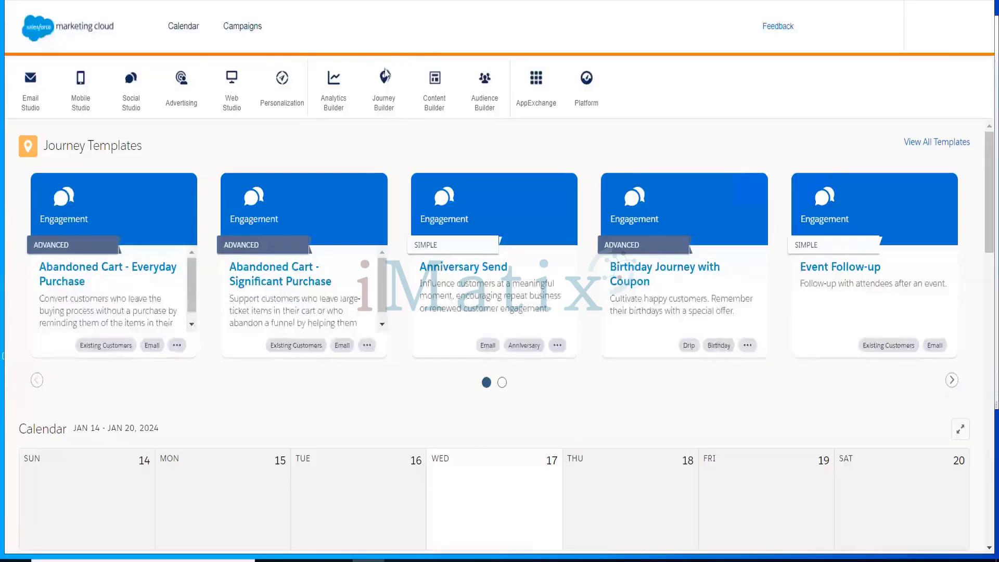
Open Automation Studio from the Marketing Cloud home page and start a new automation.
mouse_move(384, 88)
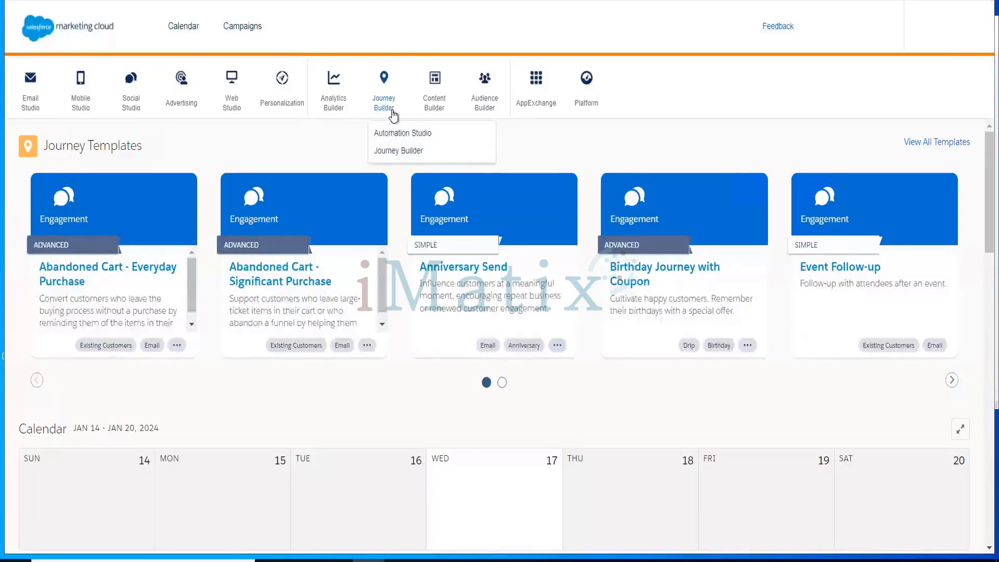
left_click(391, 136)
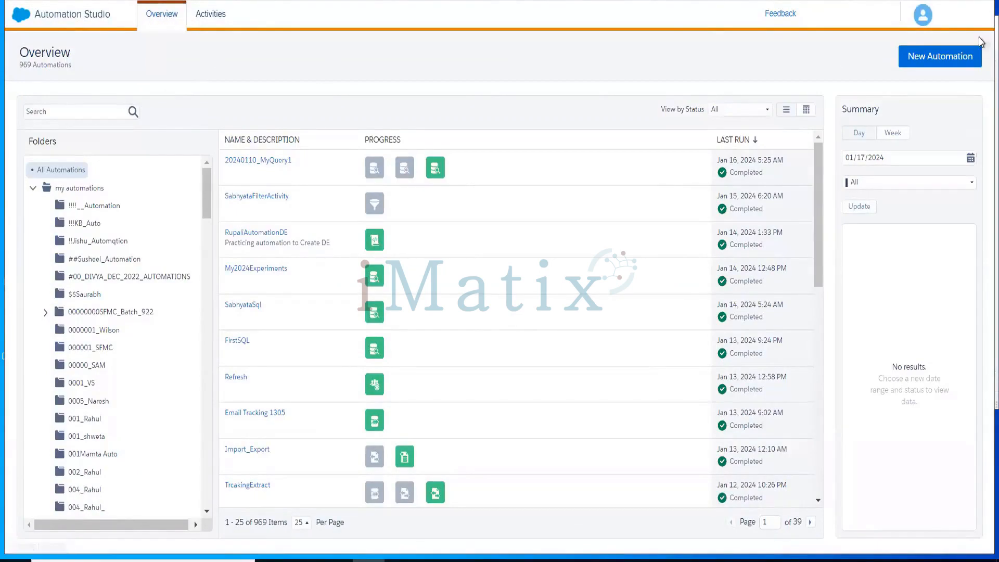
left_click(943, 64)
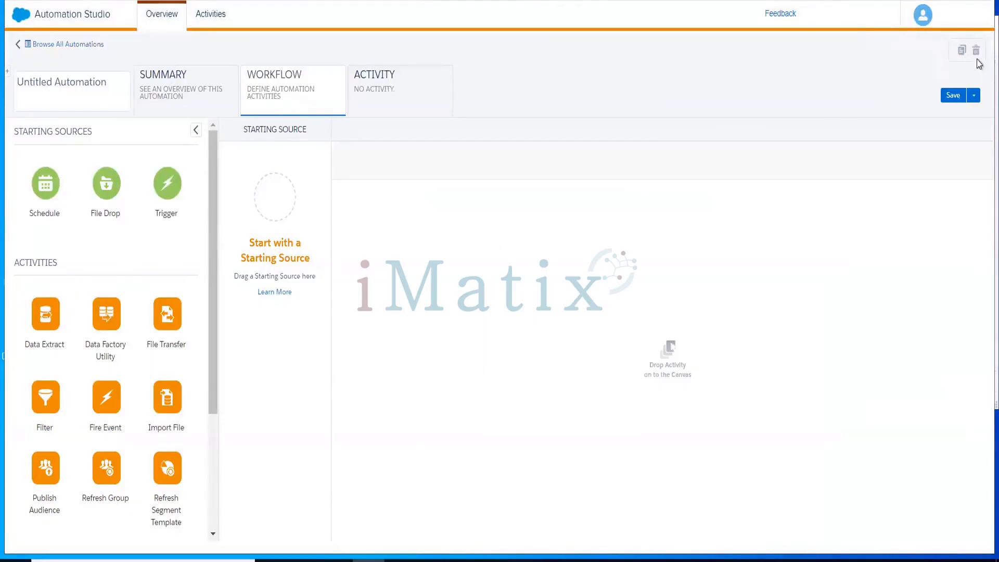
Open the File Locations under Data Management in Setup and start creating a new file location.
left_click(960, 24)
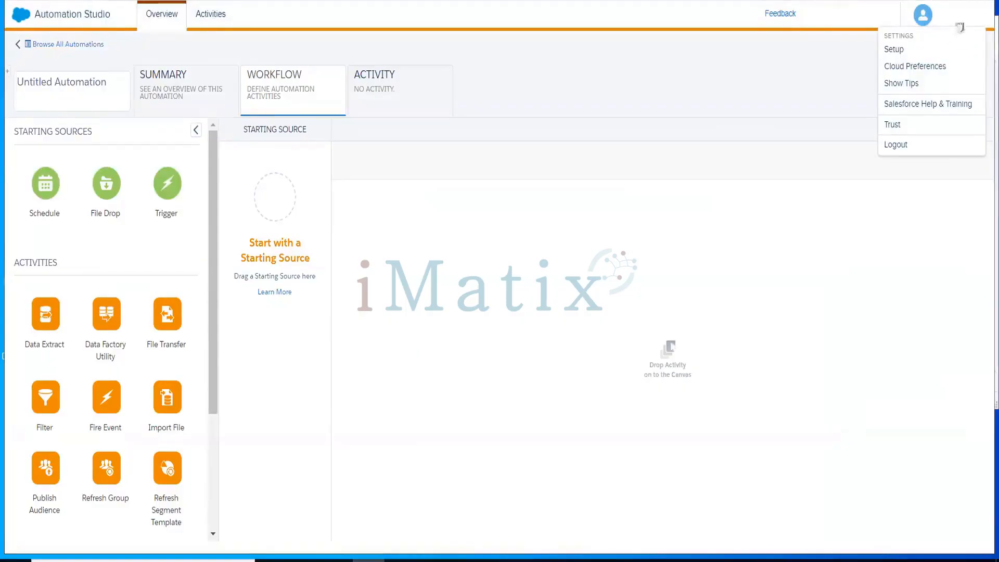
left_click(893, 52)
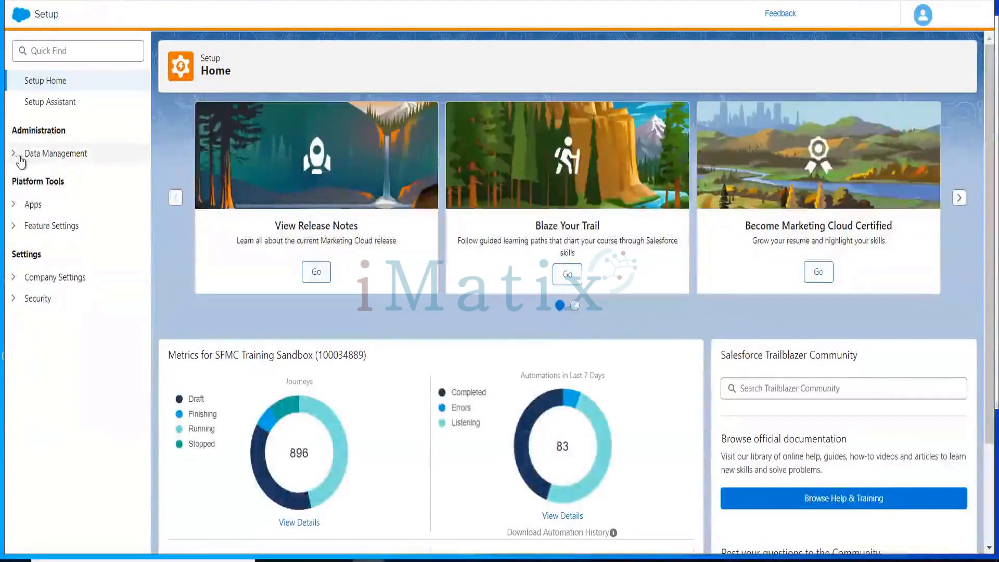
left_click(13, 162)
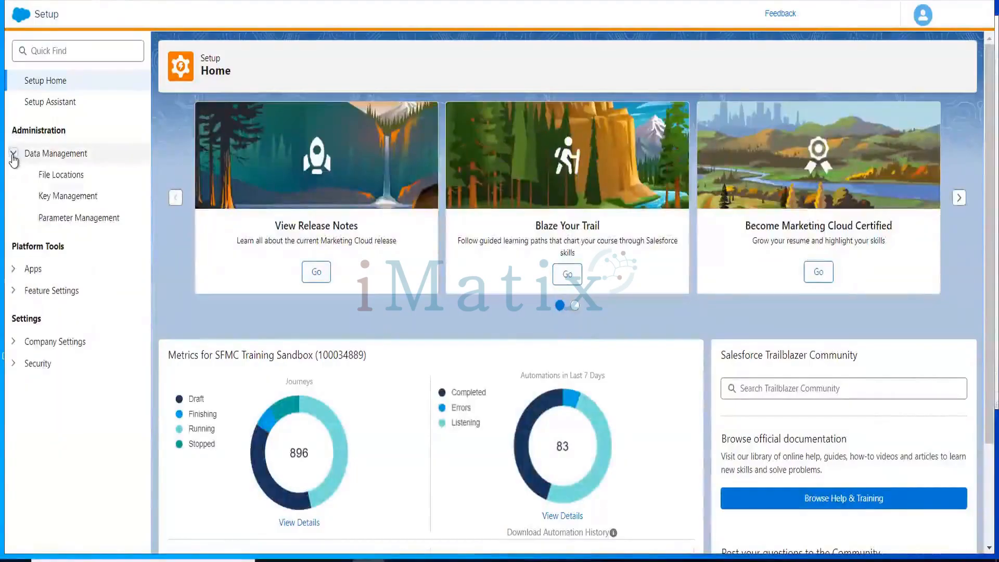
left_click(61, 175)
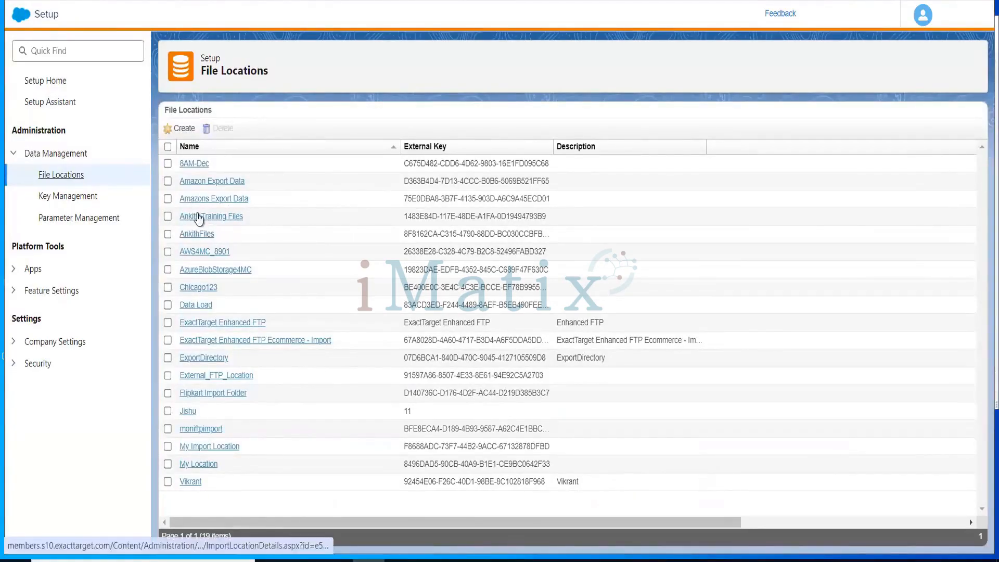
left_click(184, 129)
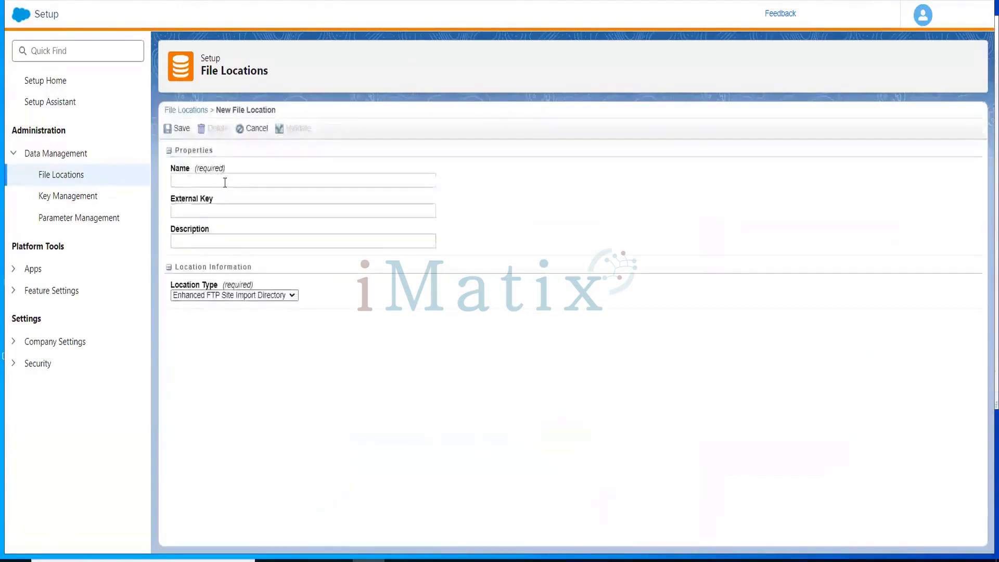
Look over the Name, External Key, Description and Location Type fields of the new file location form.
left_click(224, 182)
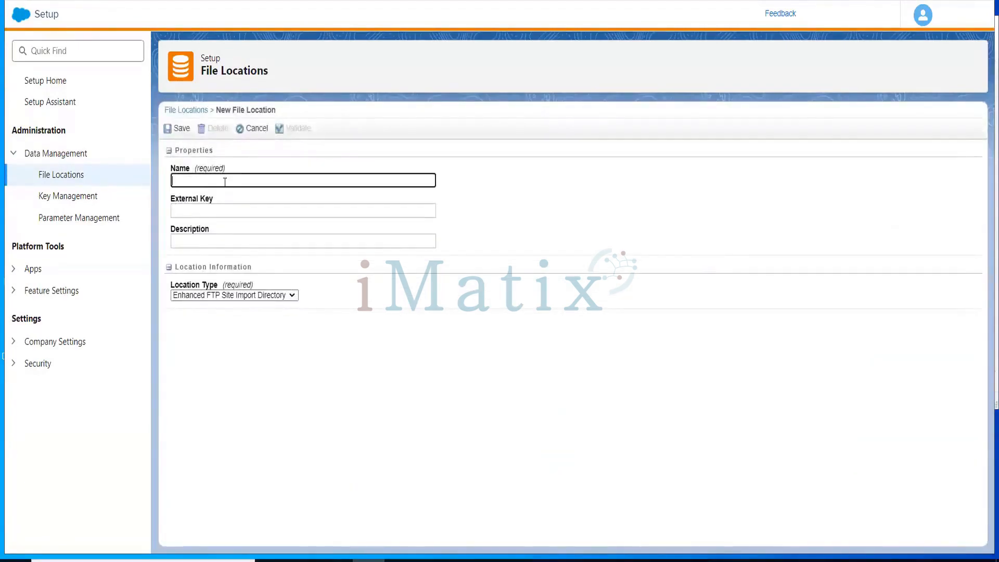
left_click(223, 214)
left_click(223, 243)
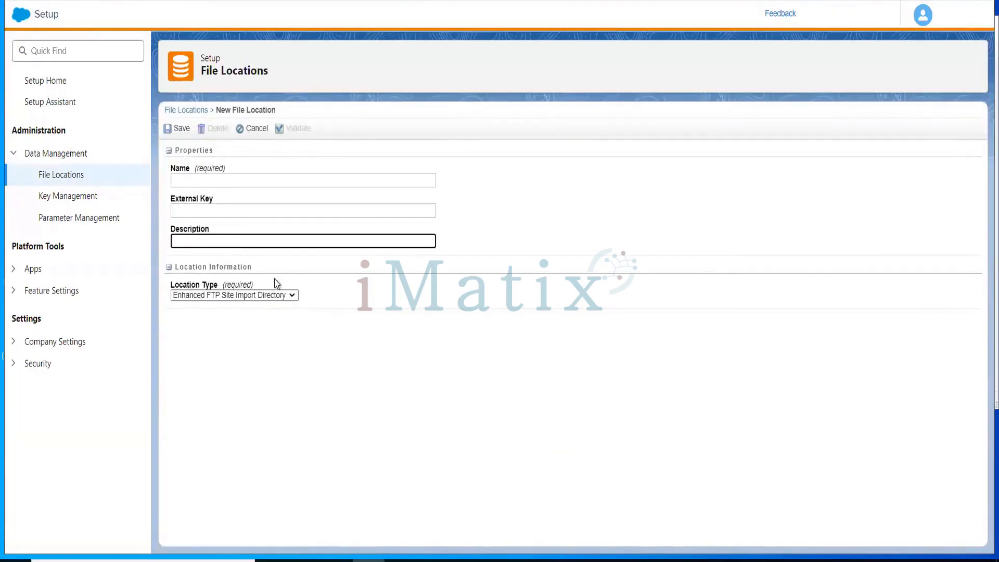
left_click(239, 301)
left_click(239, 303)
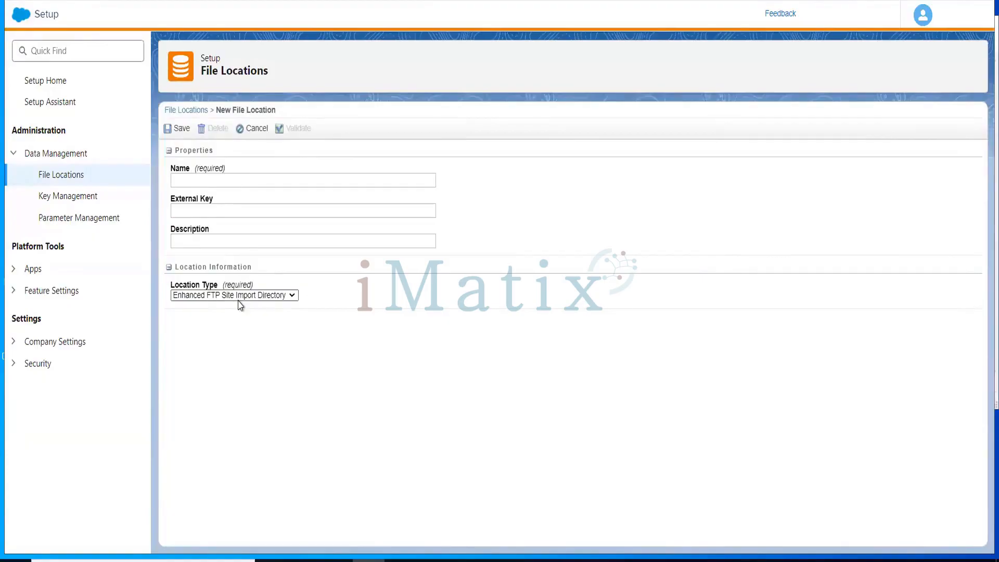
left_click(238, 300)
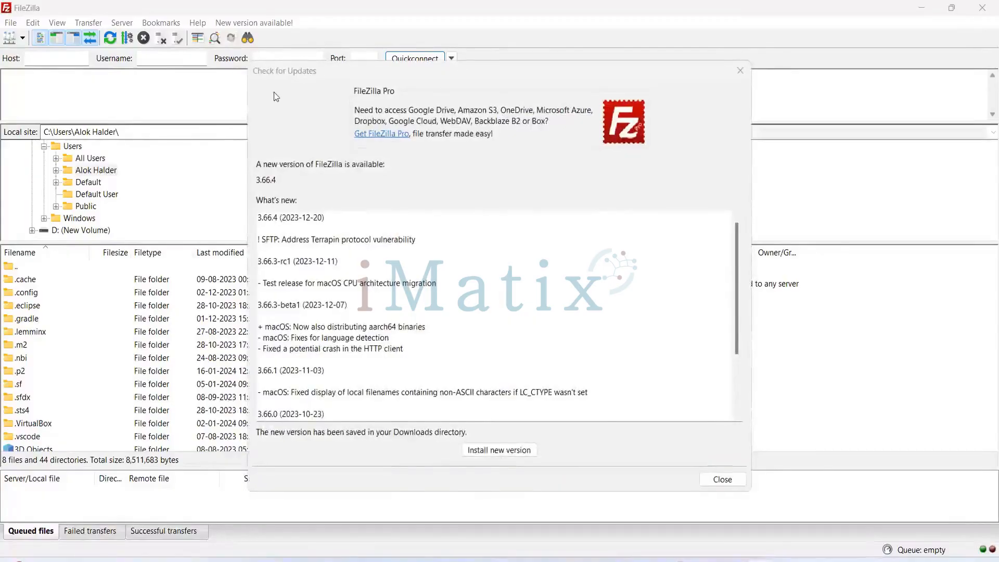
Dismiss the update notice in FileZilla and look over its file commands.
left_click(741, 69)
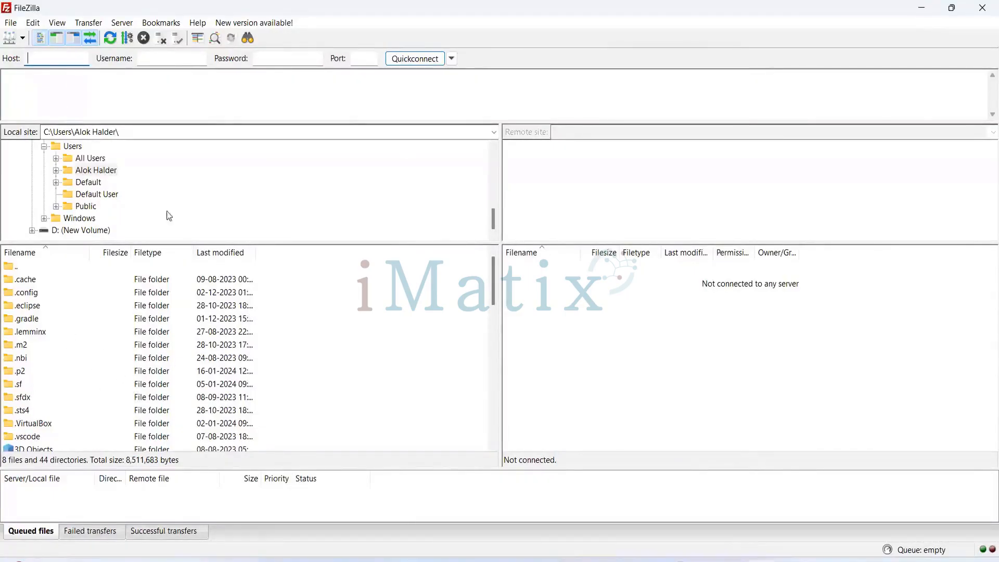
left_click(11, 22)
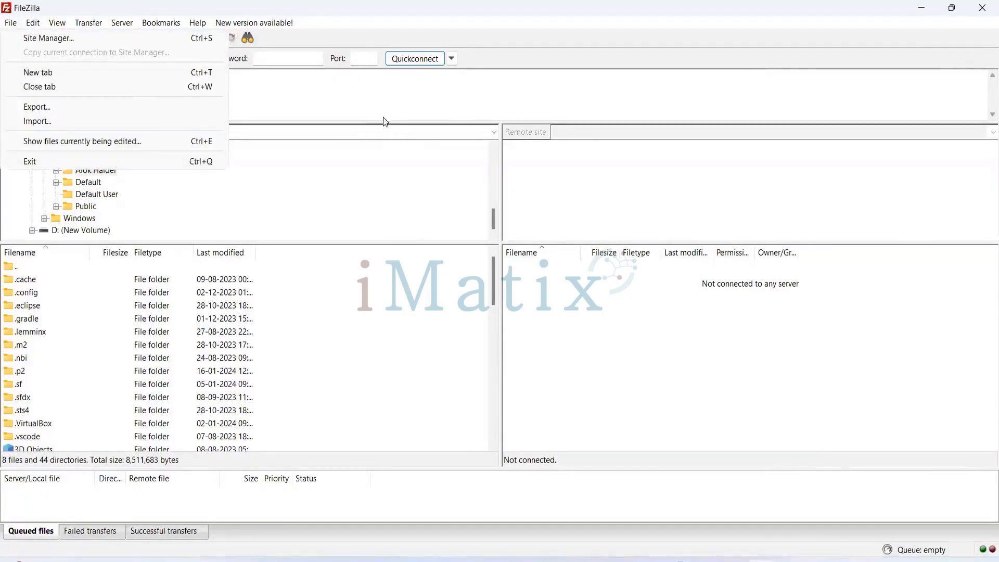
left_click(279, 94)
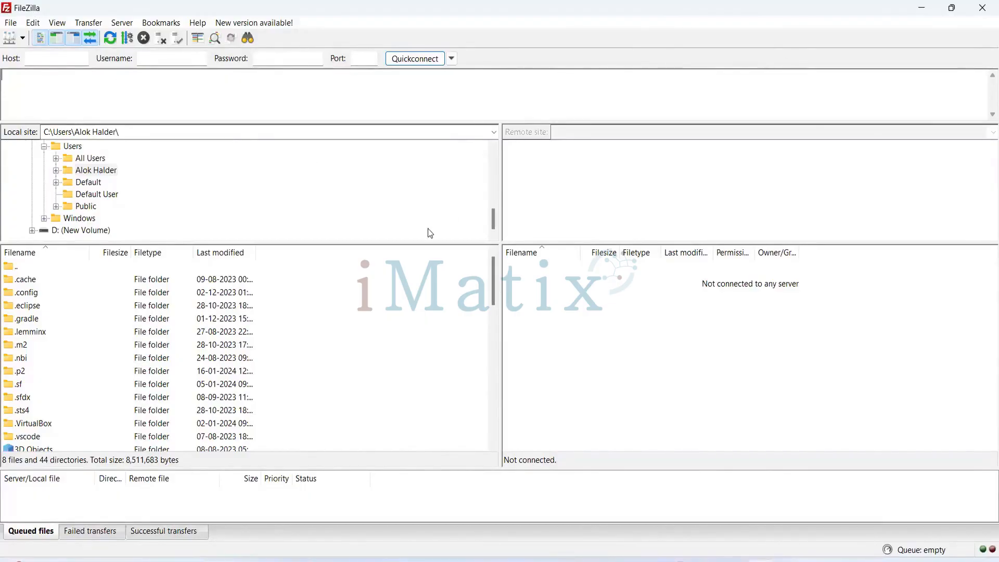
Switch back to Marketing Cloud in the browser and examine the new file location's property fields and available location types, keeping Enhanced FTP Site Import Directory.
mouse_move(674, 561)
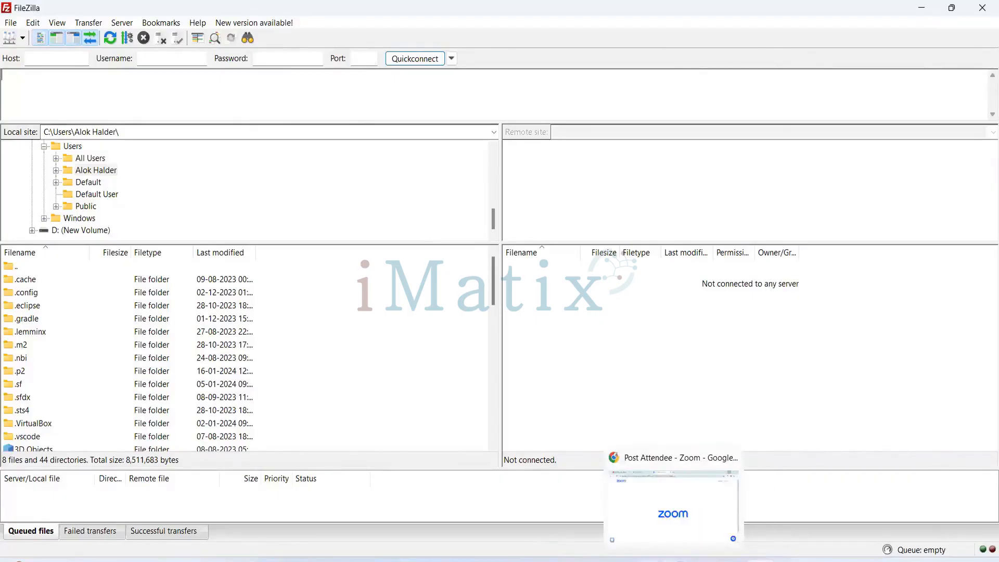
left_click(632, 500)
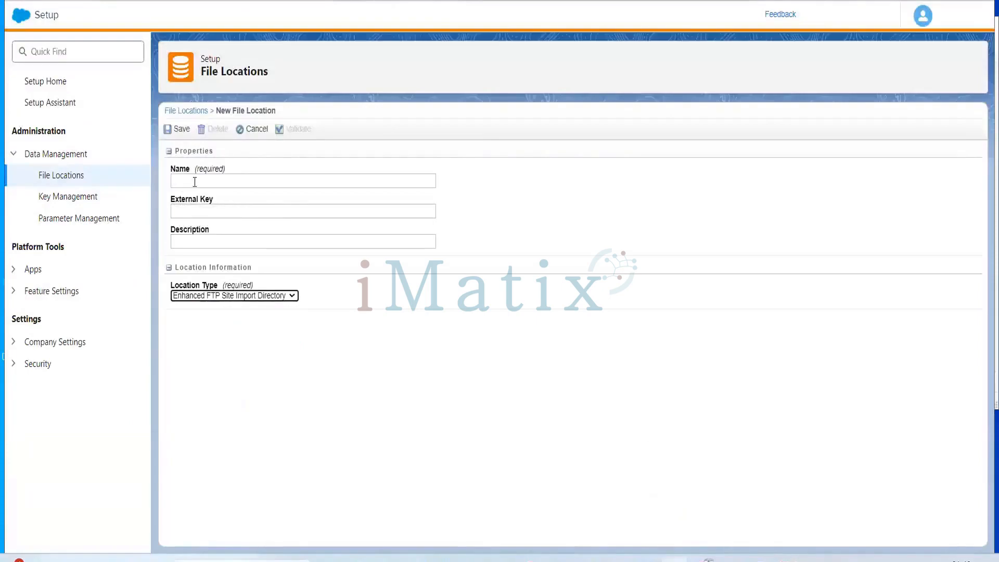
left_click(194, 181)
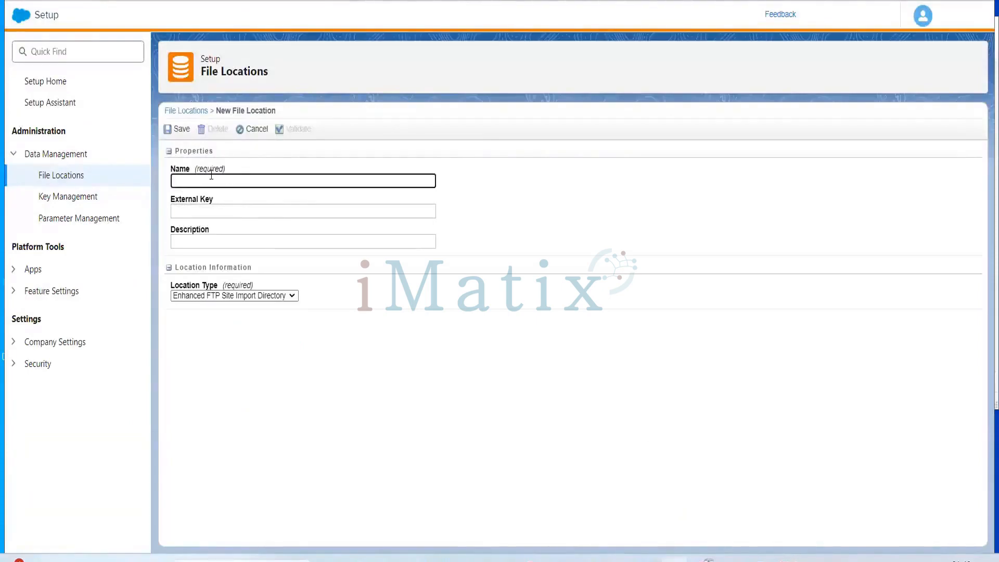
left_click(209, 211)
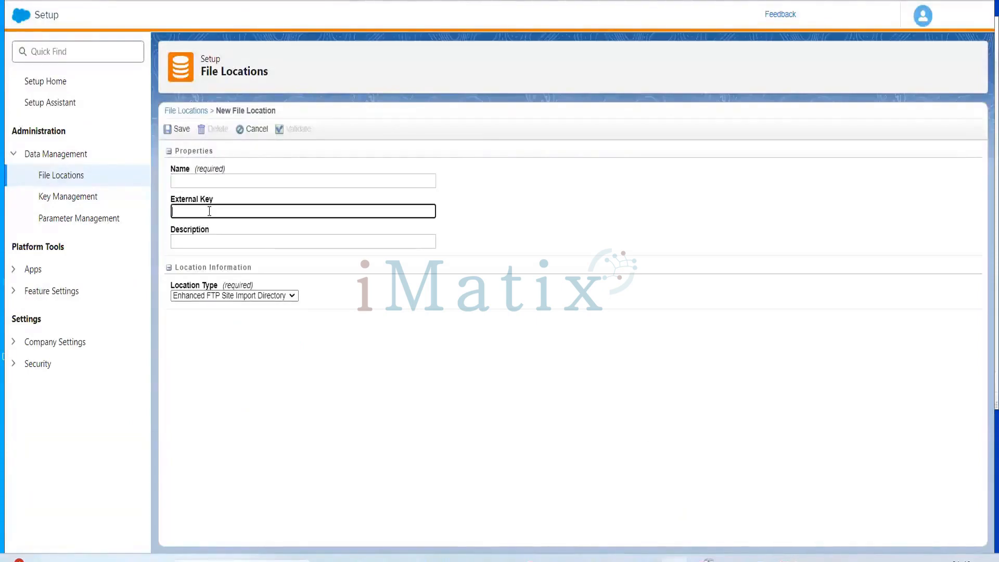
left_click(212, 253)
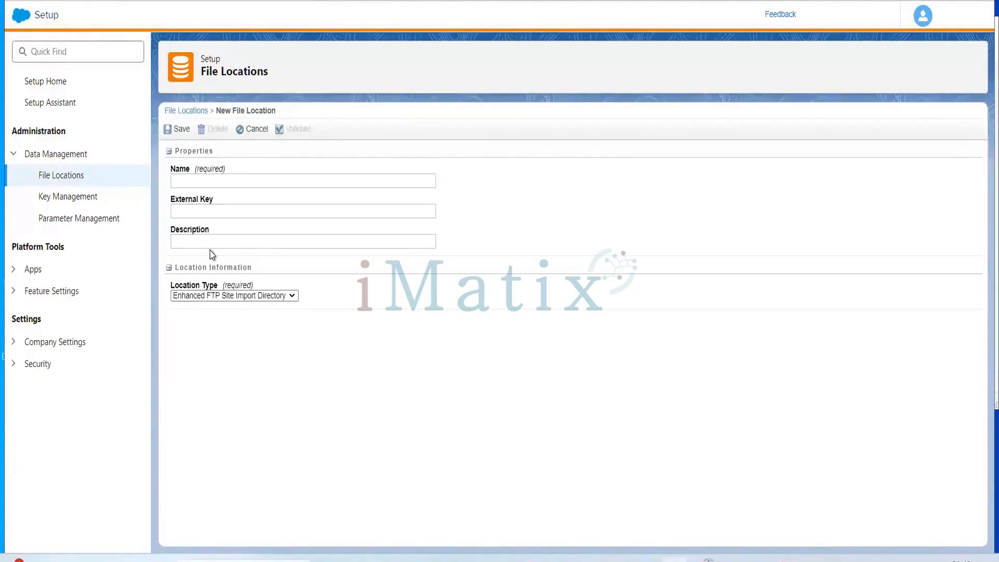
left_click(215, 296)
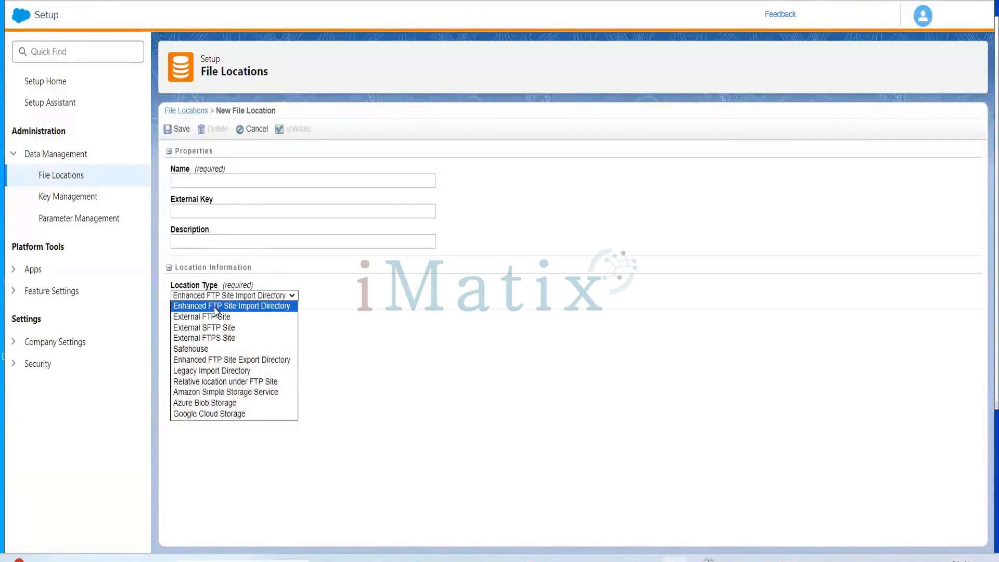
left_click(214, 306)
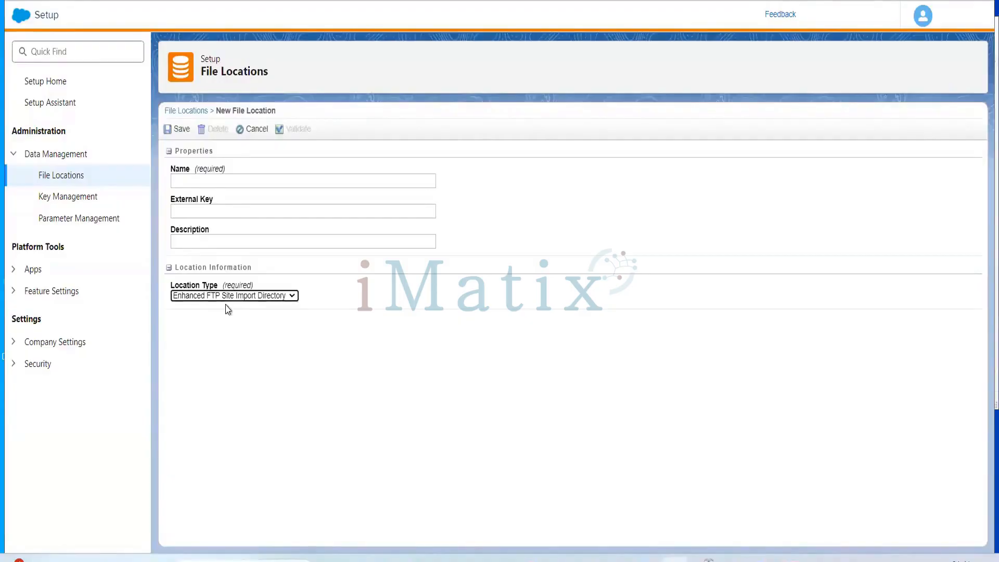
double_click(228, 304)
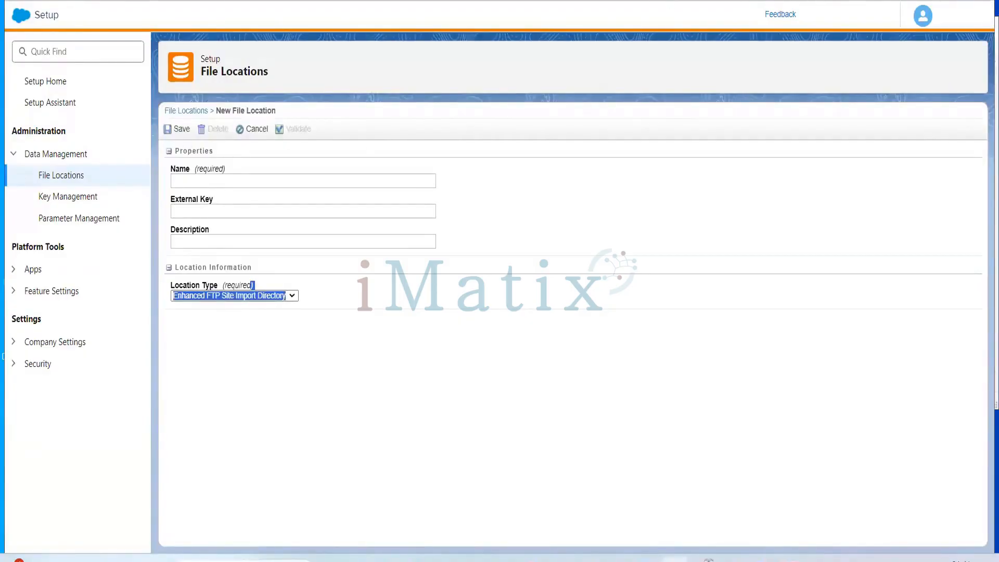
Leave the file location form for the Marketing Cloud home page and open Automation Studio.
left_click(31, 22)
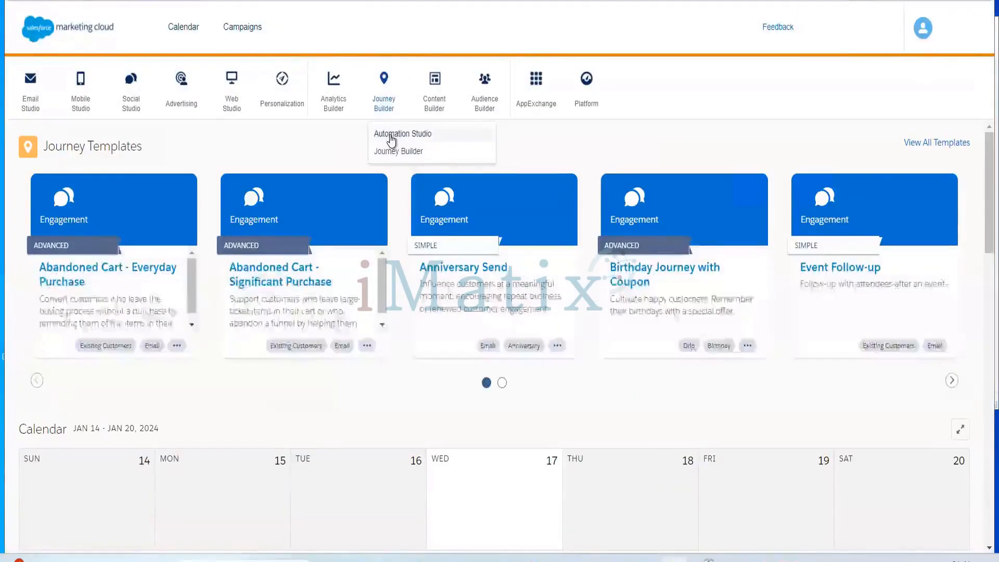
left_click(393, 134)
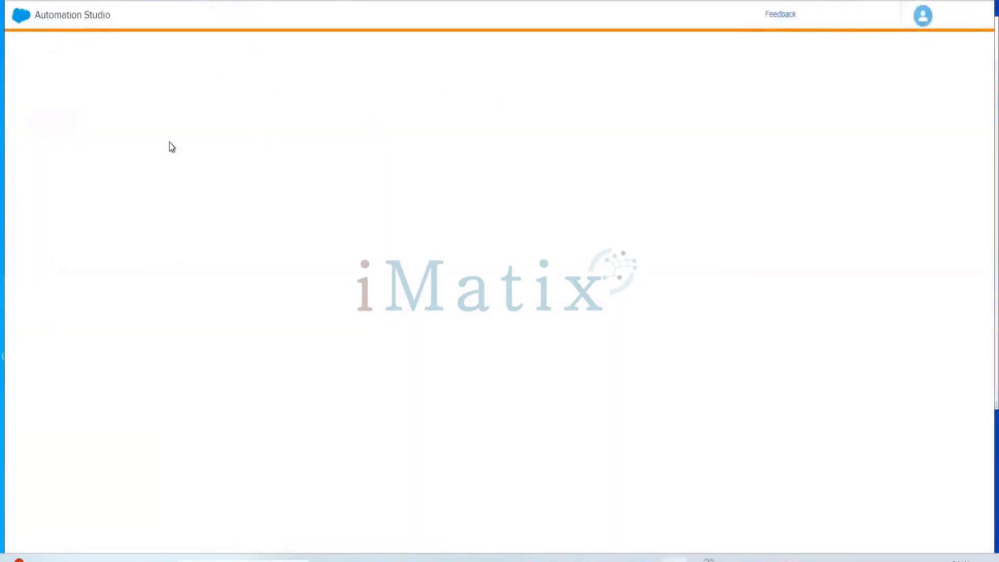
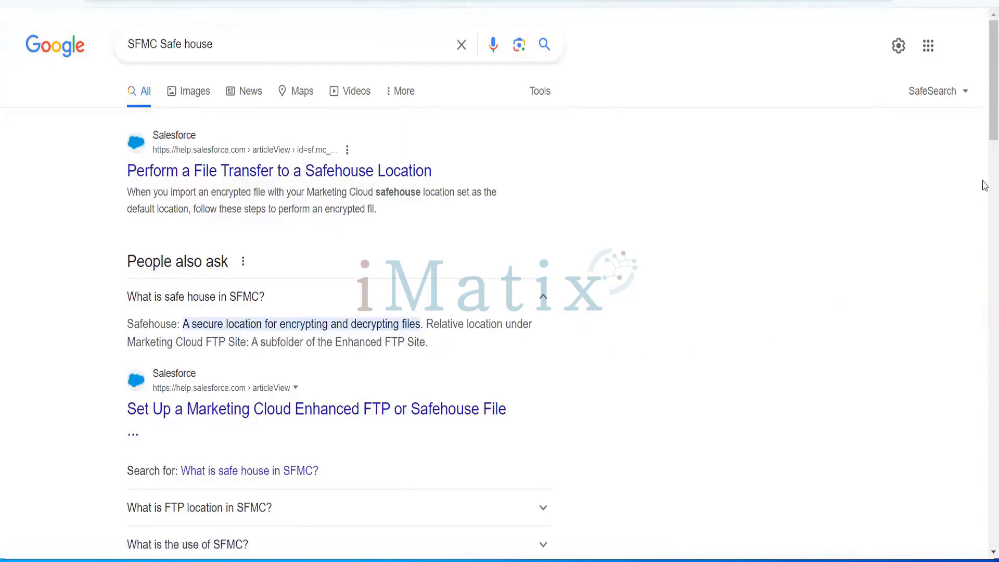
Read through the Google results for "SFMC Safe house" and return to Automation Studio.
left_click_drag(984, 130, 984, 177)
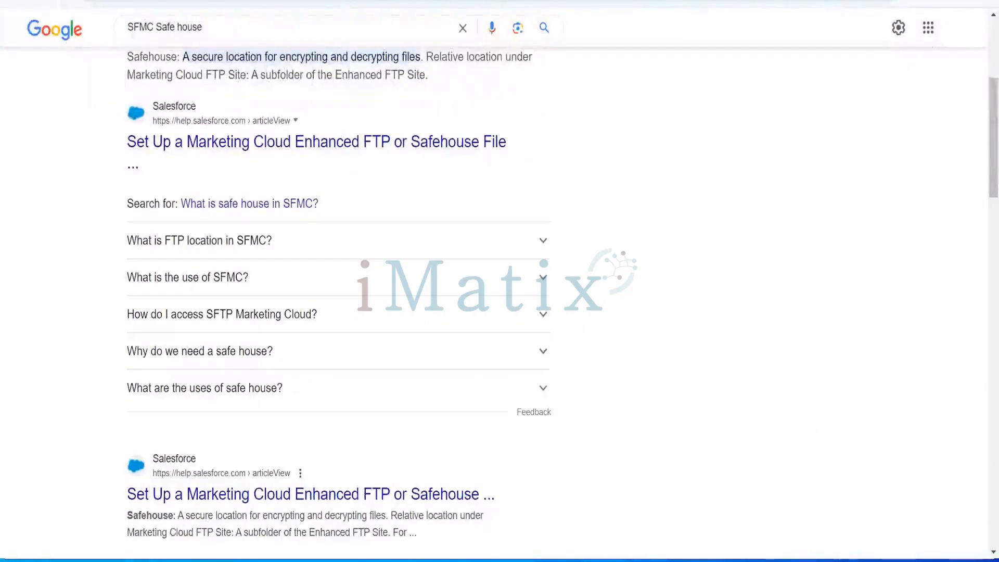
key("alt+Tab")
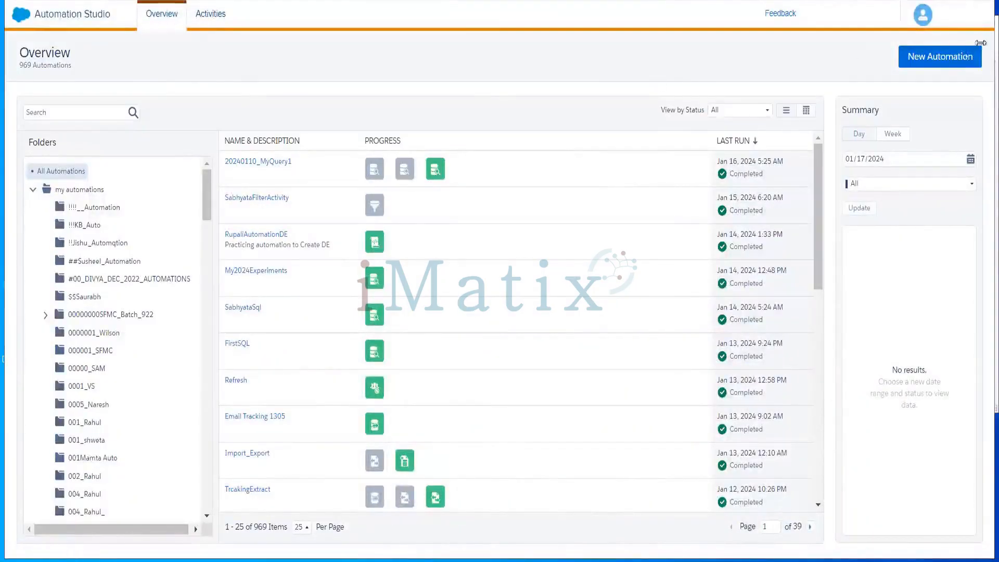
Create a new automation and add Schedule as its starting source.
left_click(940, 61)
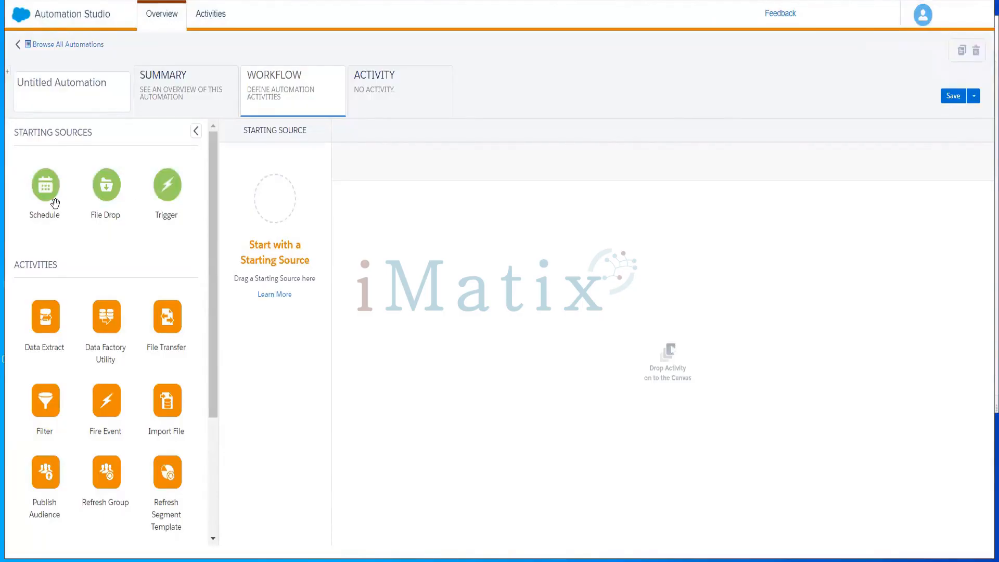
left_click_drag(45, 195, 279, 214)
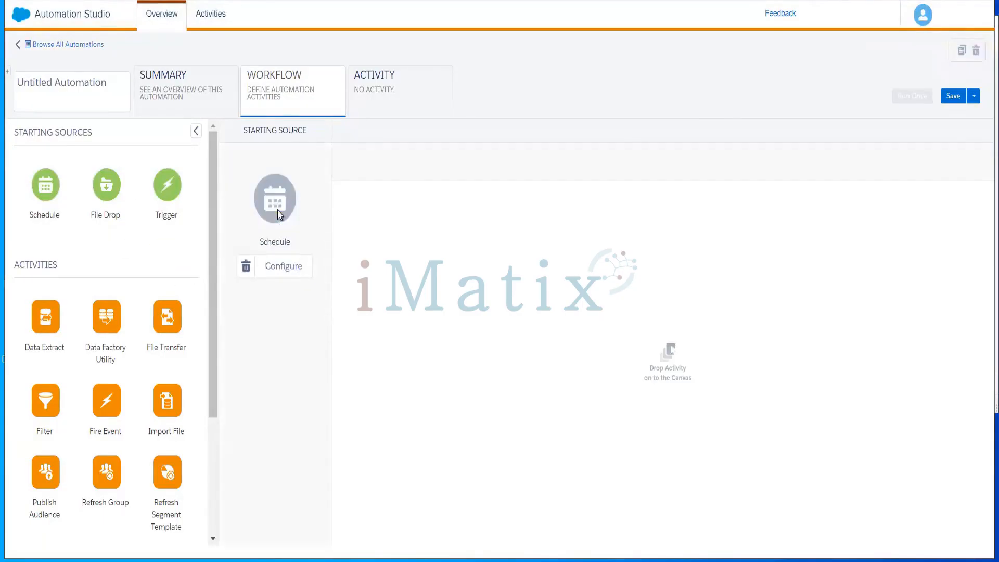
Open the configuration of the schedule starting source and set its start date to 01/18/2024.
left_click(282, 268)
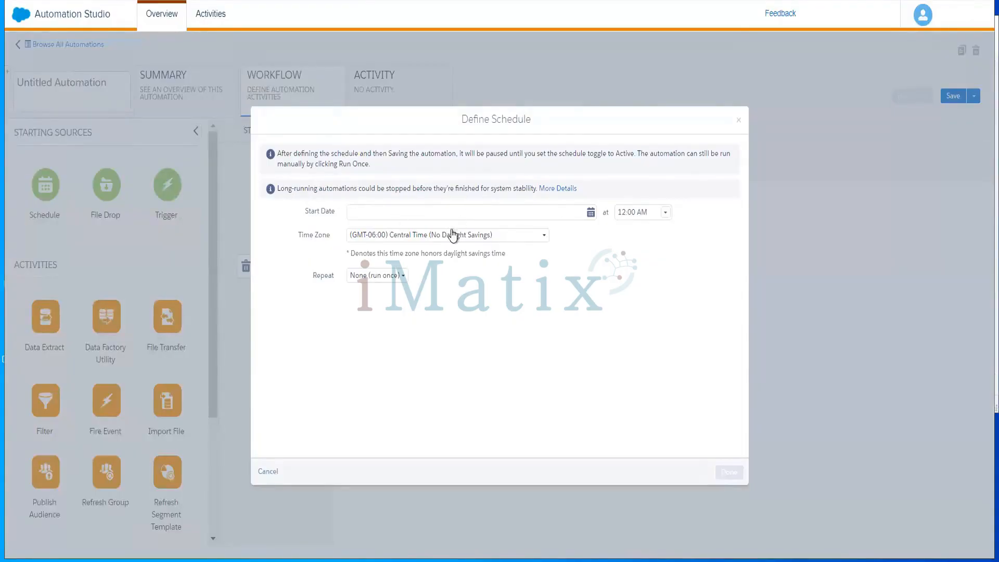
left_click(489, 219)
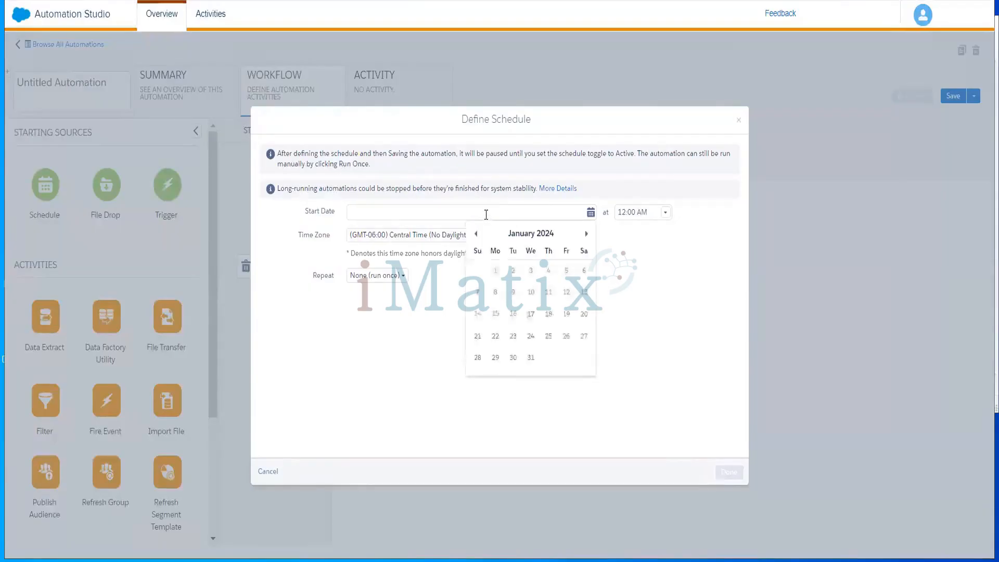
left_click(530, 314)
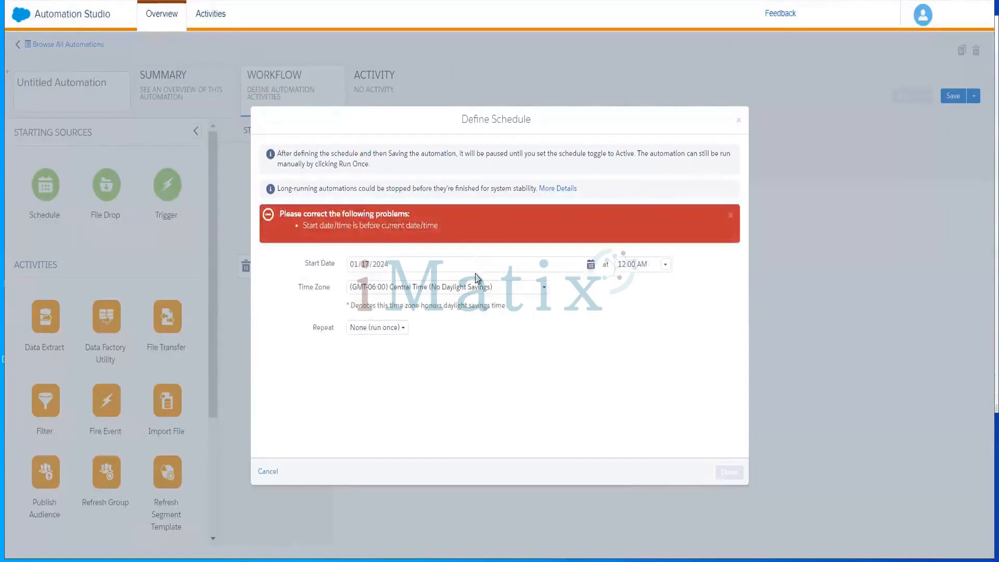
left_click(435, 267)
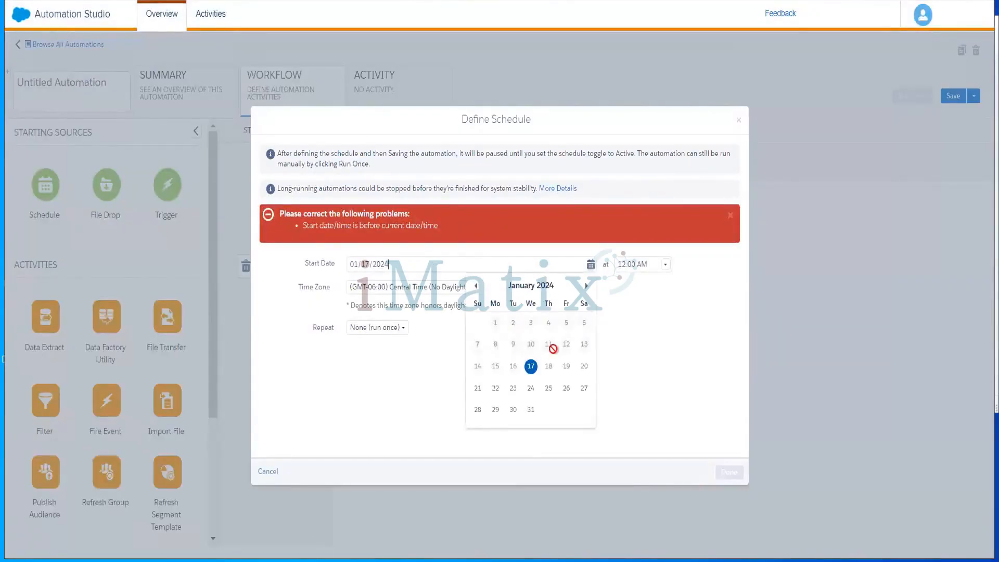
left_click(549, 367)
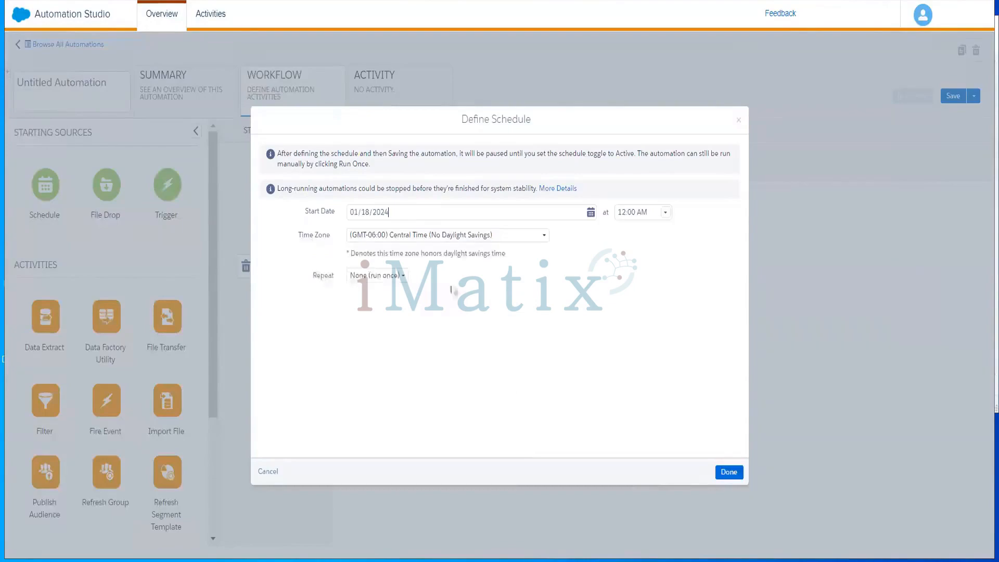
Set the schedule's time zone to (GMT+05:30) Chennai, Kolkata, Mumbai, New Delhi.
left_click(477, 241)
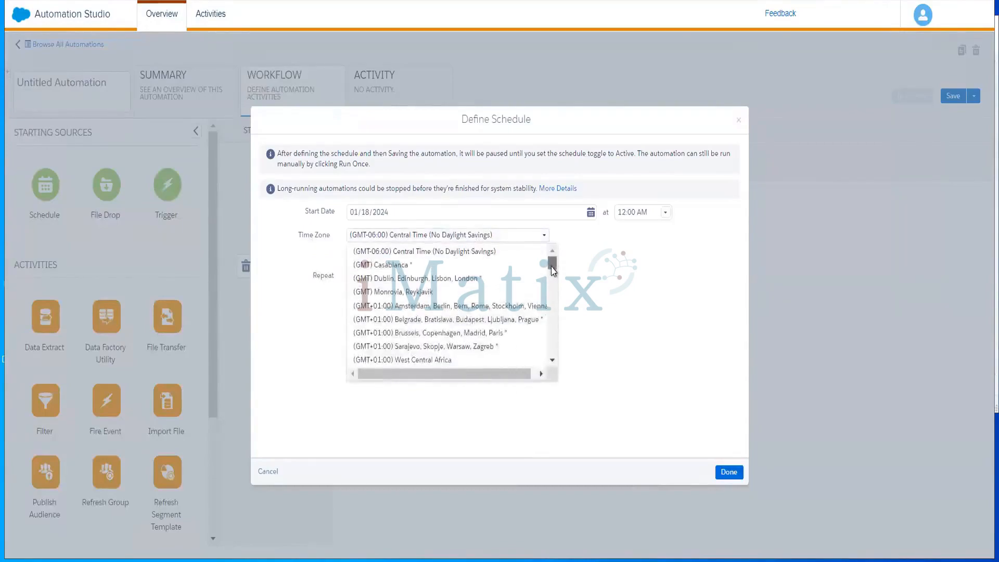
mouse_move(550, 265)
left_mouse_down()
mouse_move(551, 390)
mouse_move(554, 255)
left_mouse_up()
left_click_drag(555, 265, 555, 296)
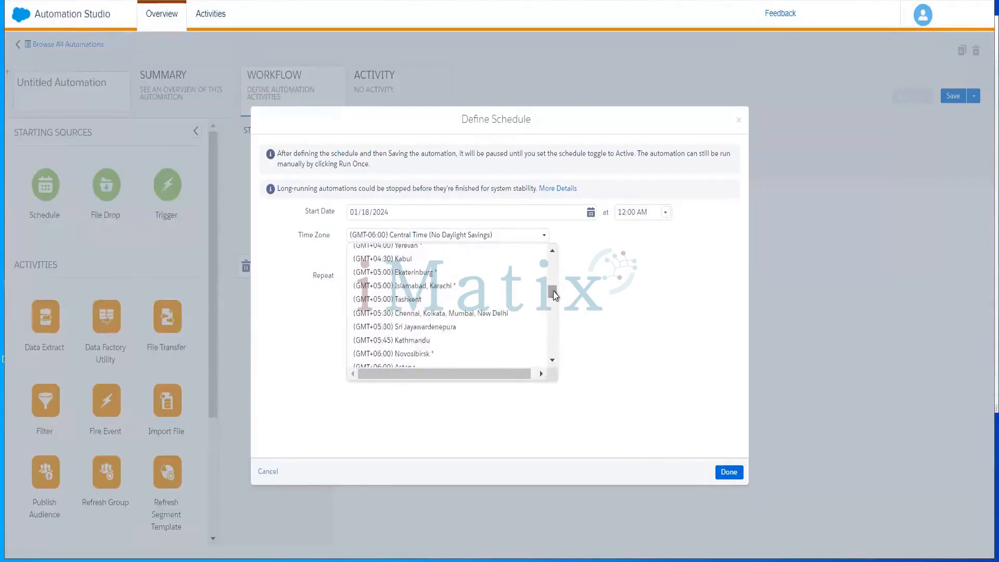
left_click(456, 313)
Repeat the schedule daily, end it on date 01/20/2024, and accept the schedule definition.
left_click(392, 276)
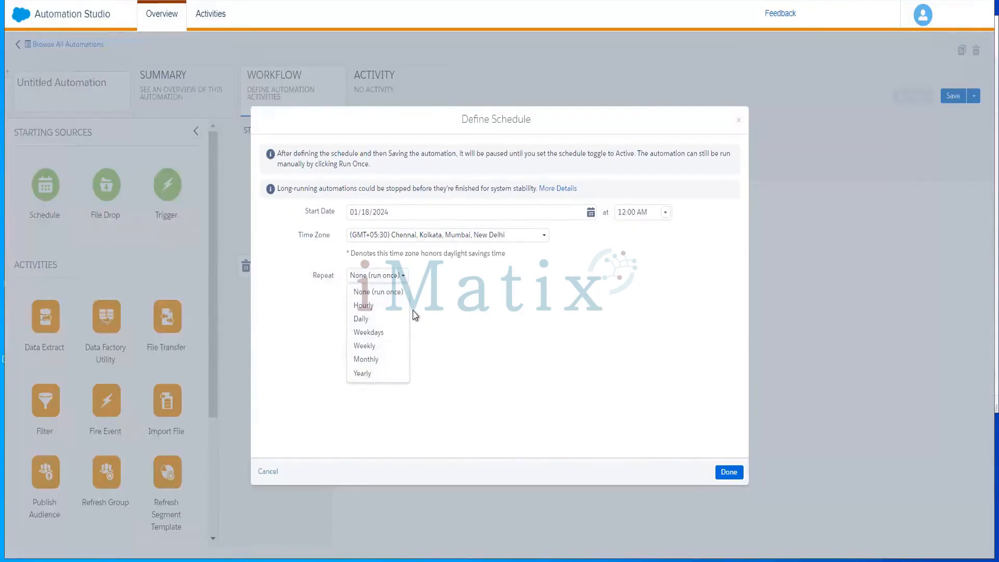
left_click(369, 319)
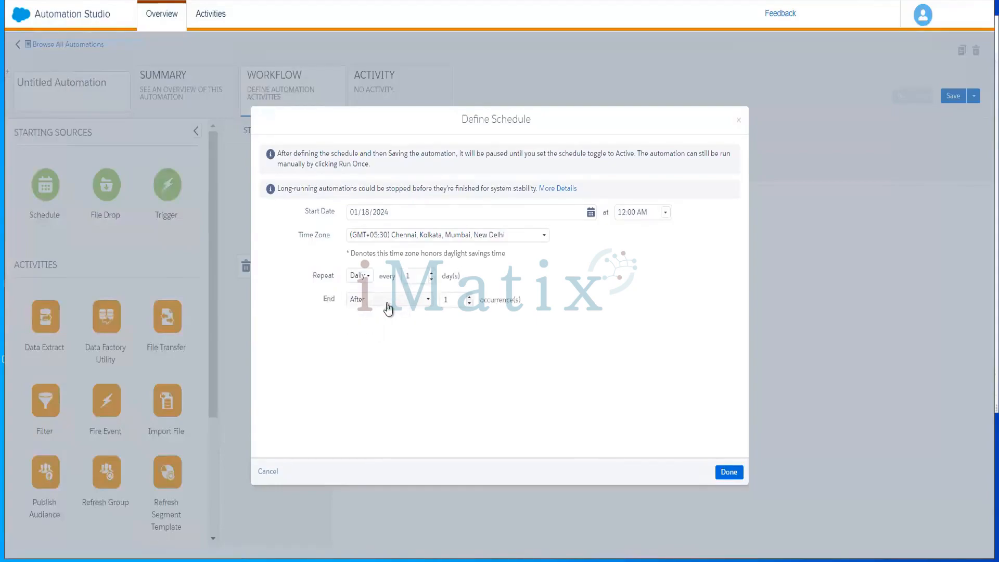
left_click(388, 307)
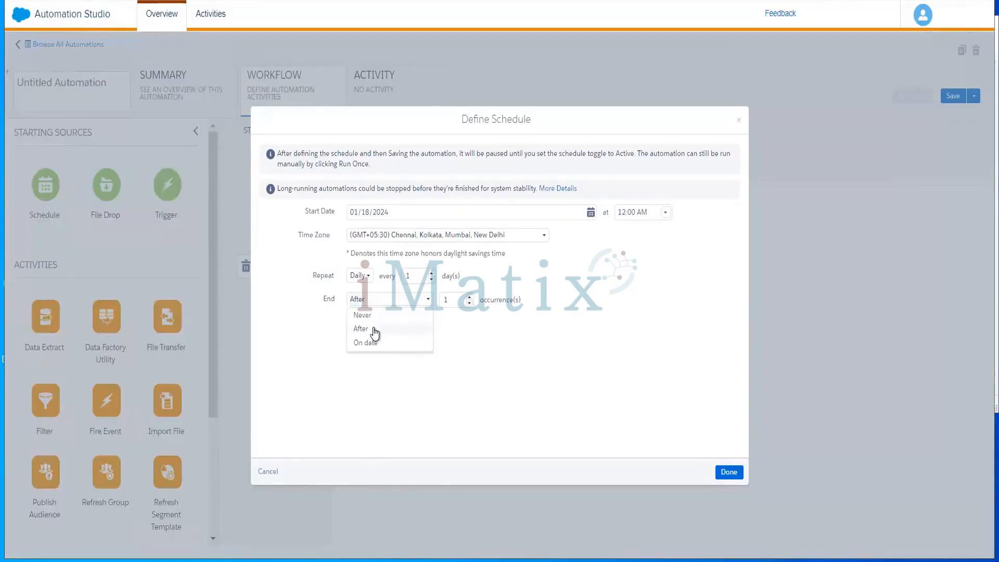
left_click(410, 343)
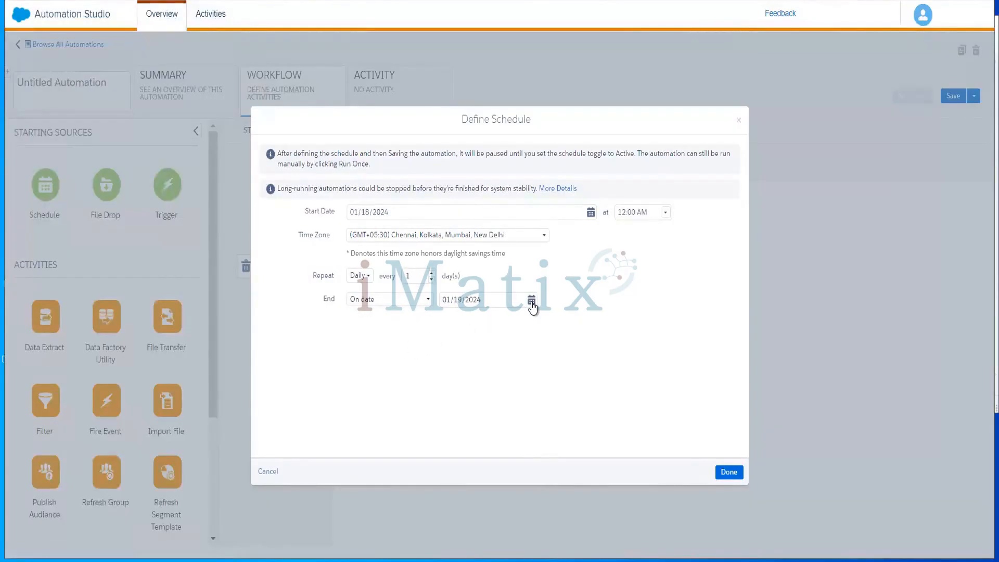
left_click(531, 300)
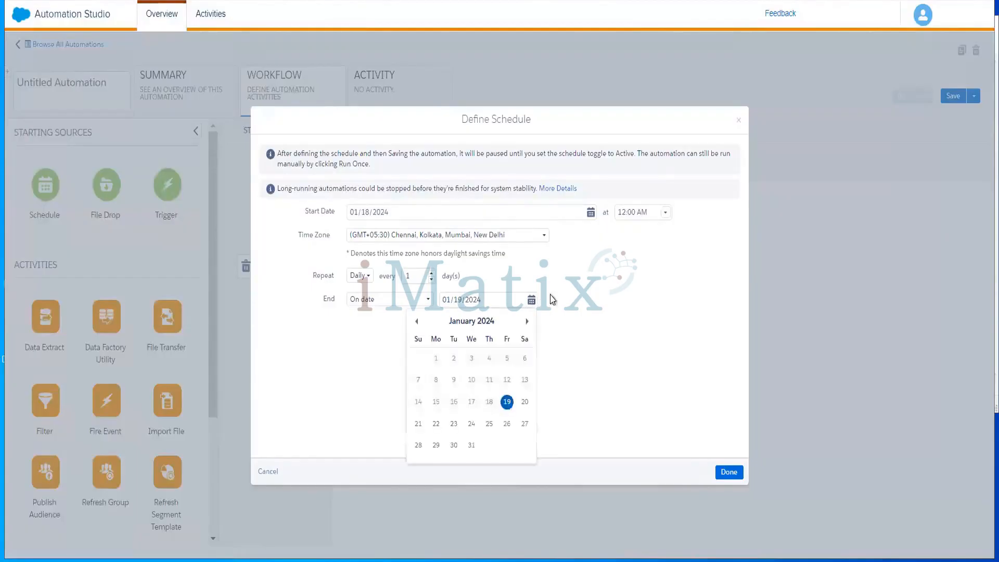
left_click(525, 403)
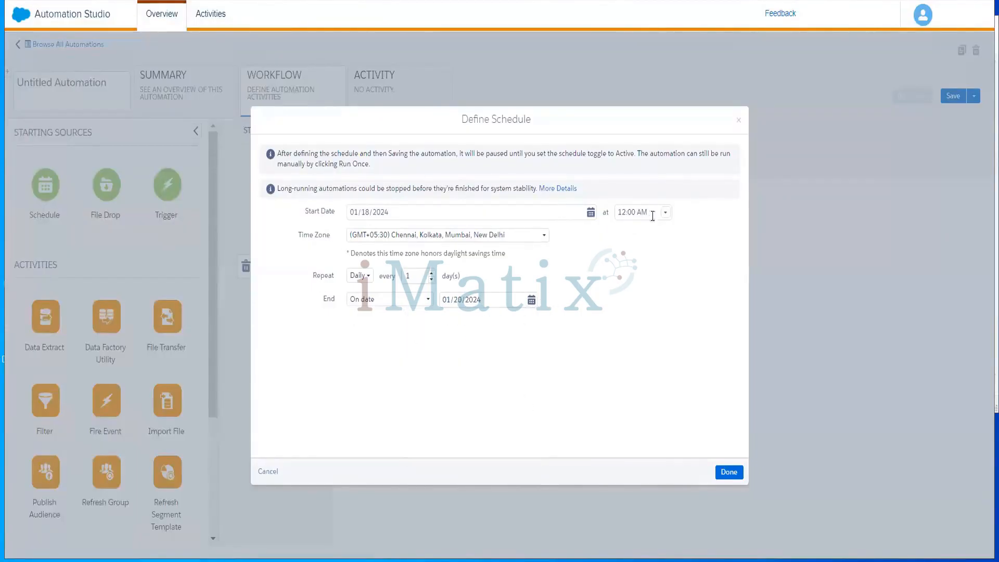
left_click(729, 472)
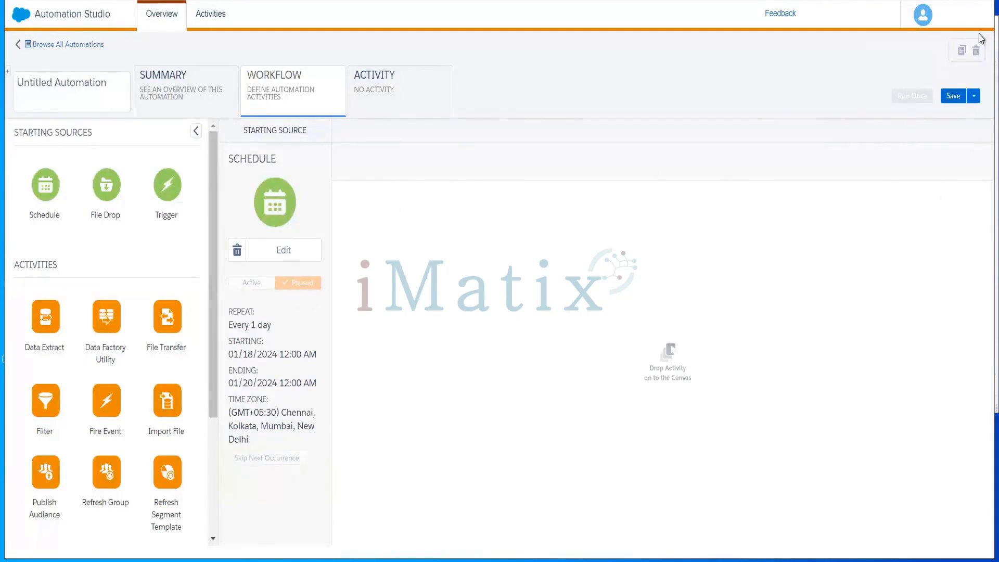
Save the automation under a name made of the owner's first name followed by "_Email_Schedule".
left_click(953, 96)
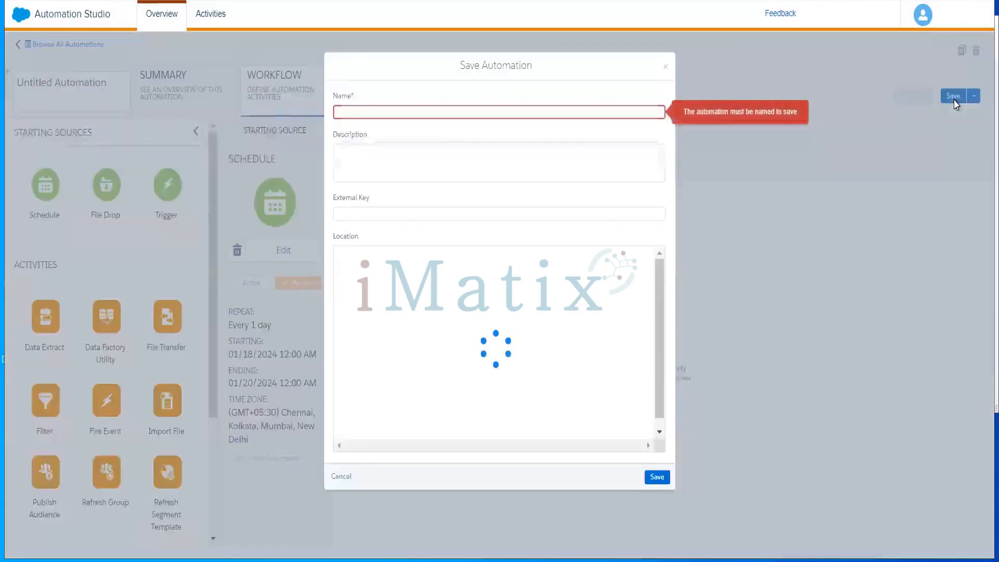
left_click(439, 114)
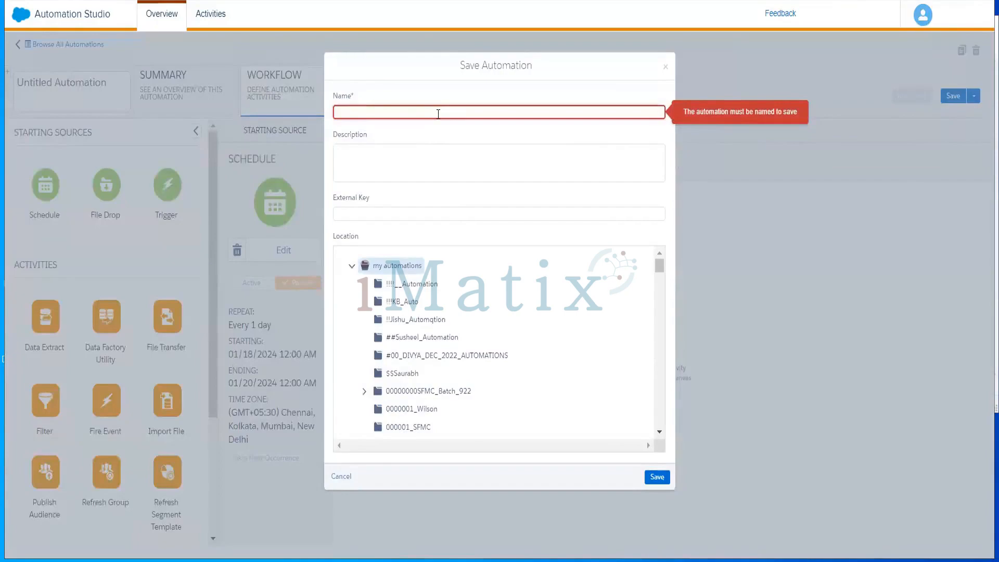
type("Ankith_Email_Schedule")
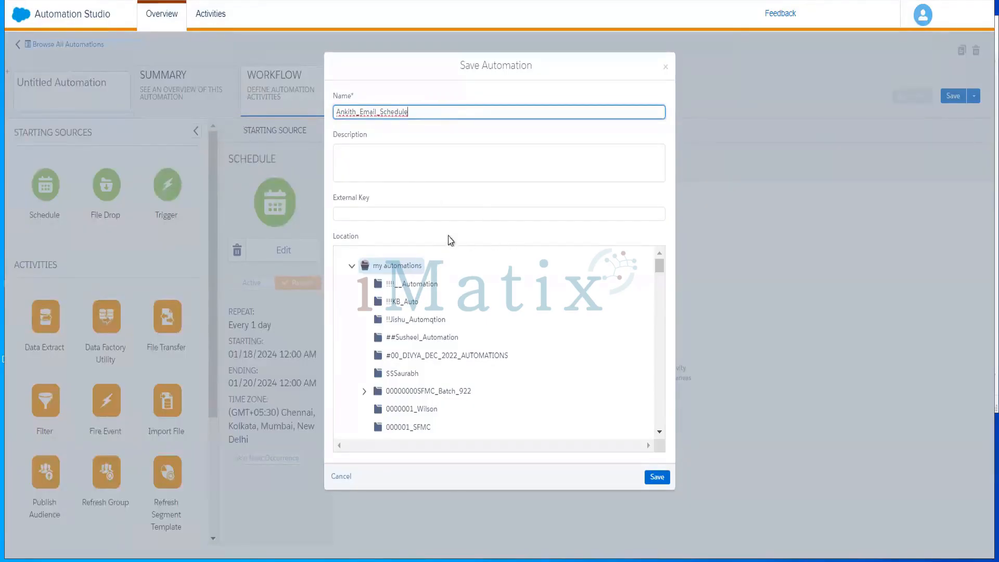
left_click(657, 477)
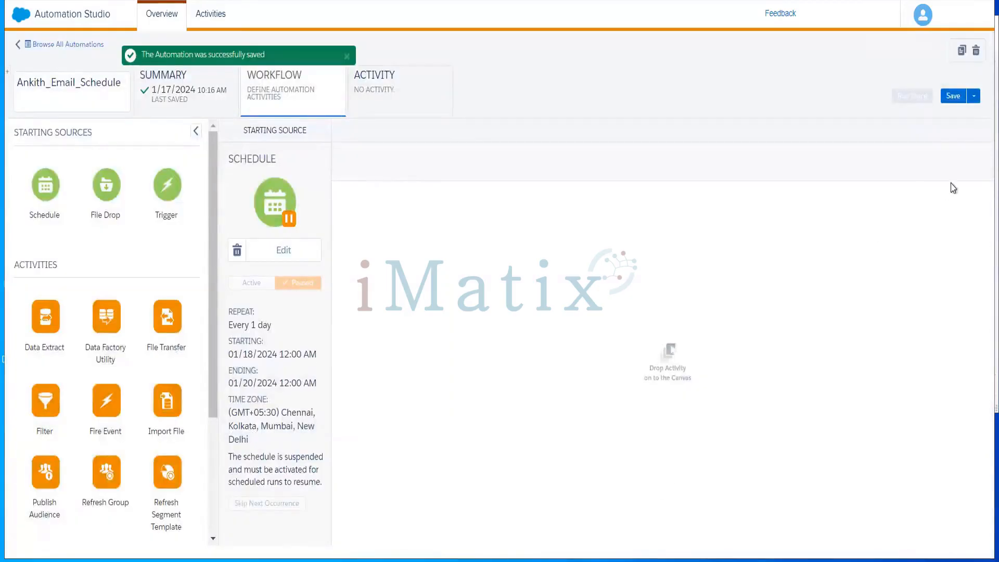
left_click(949, 97)
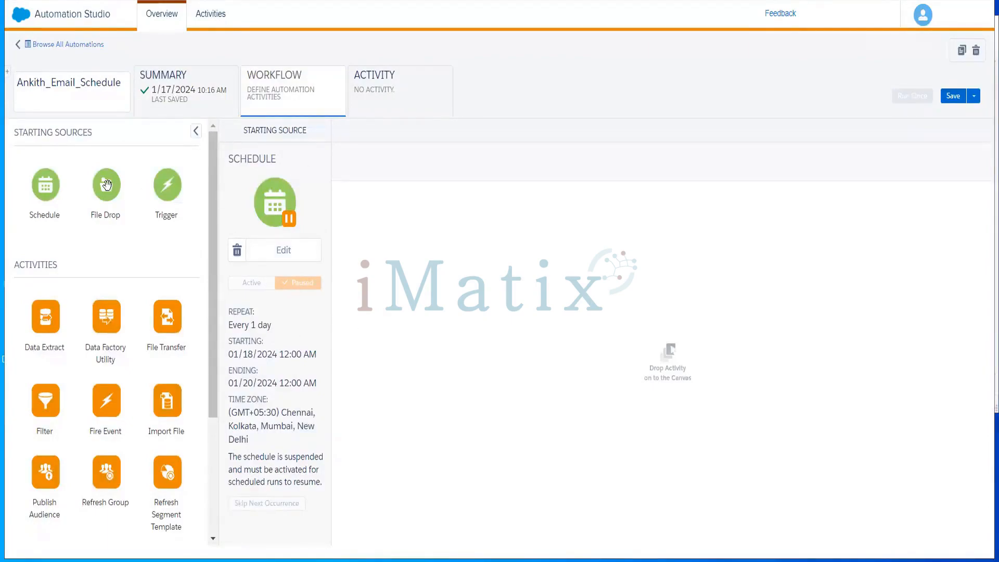
Delete the Schedule starting source and add File Drop in its place.
left_click(237, 253)
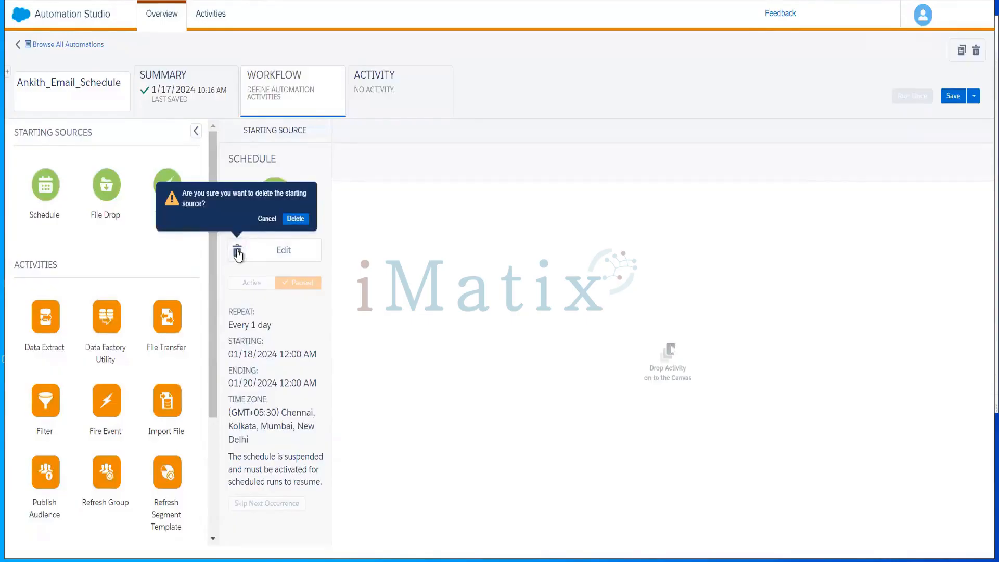
left_click(295, 219)
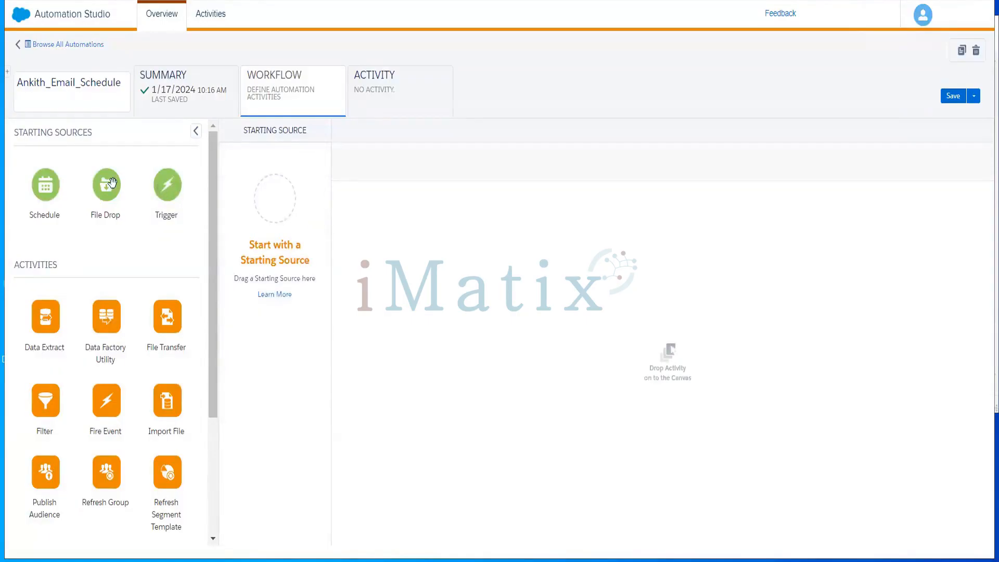
left_click_drag(106, 184, 274, 199)
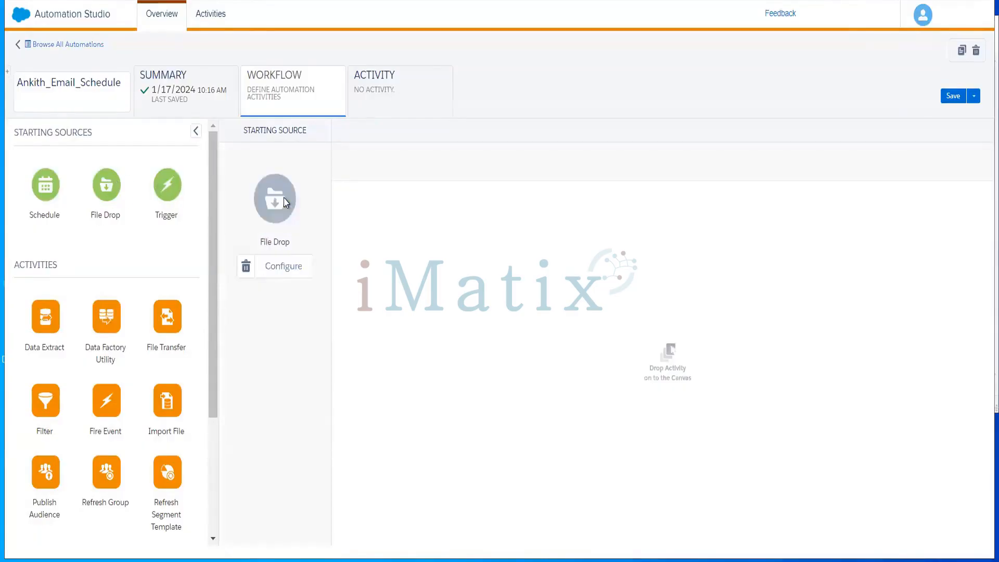
Open the File Drop configuration and use a filename pattern that begins with "customer".
left_click(286, 265)
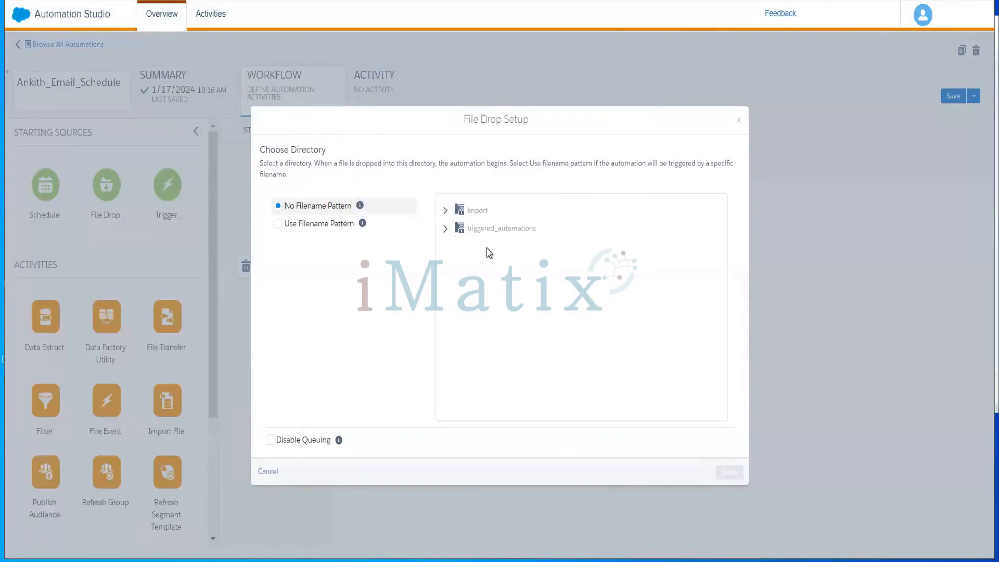
mouse_move(468, 227)
double_click(304, 207)
mouse_move(461, 214)
left_click(278, 229)
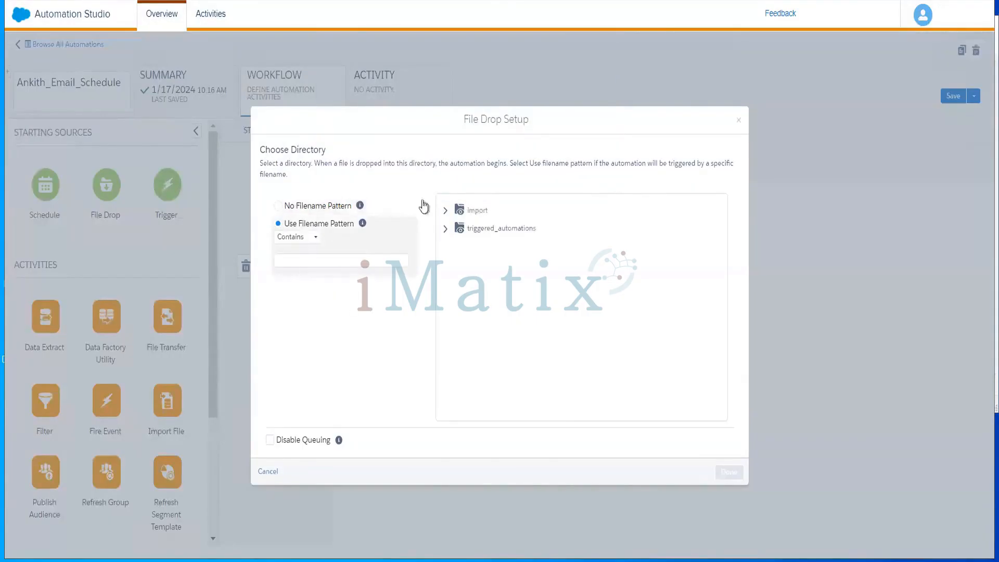
left_click(307, 237)
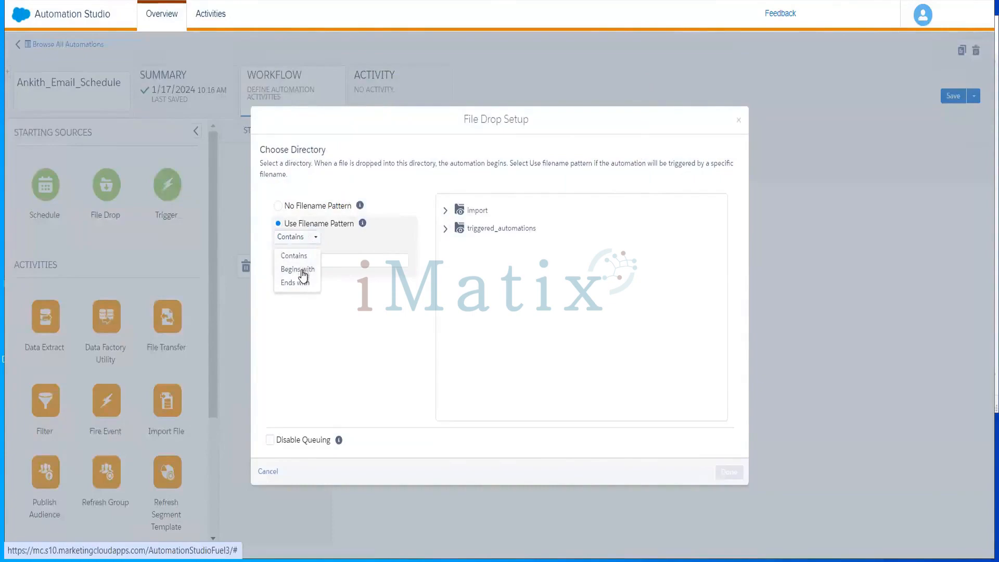
left_click(295, 256)
left_click(304, 244)
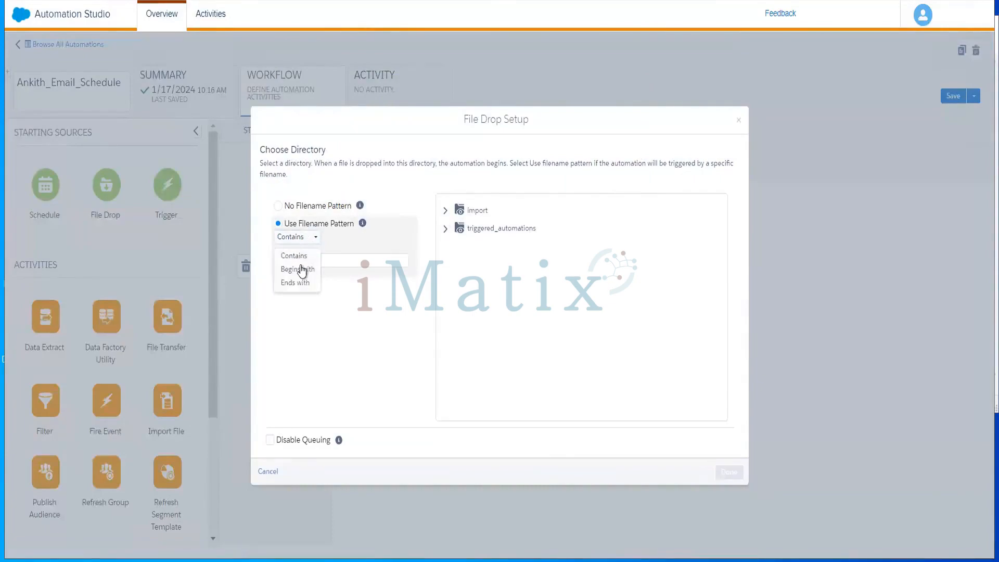
left_click(300, 266)
left_click(319, 261)
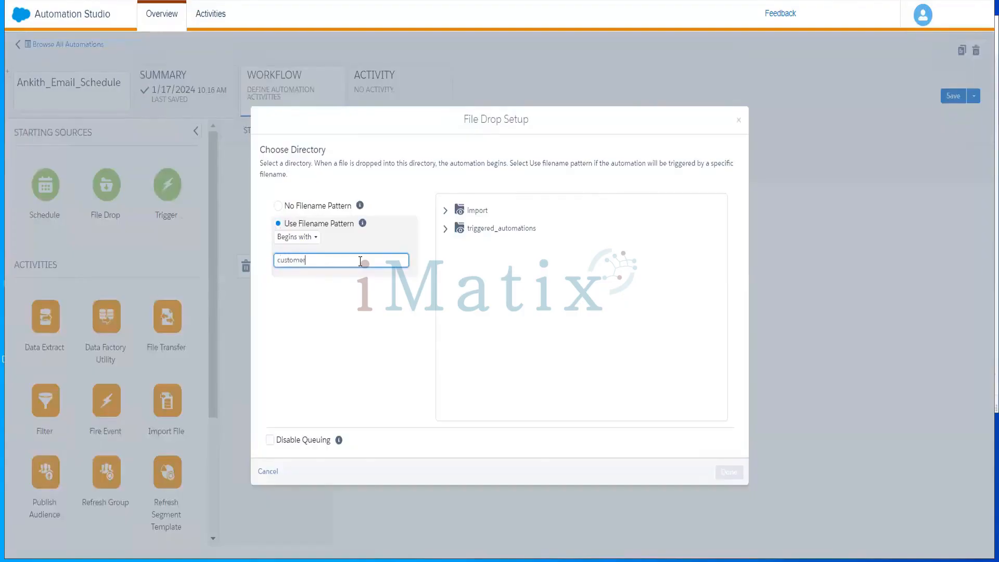
type("customer")
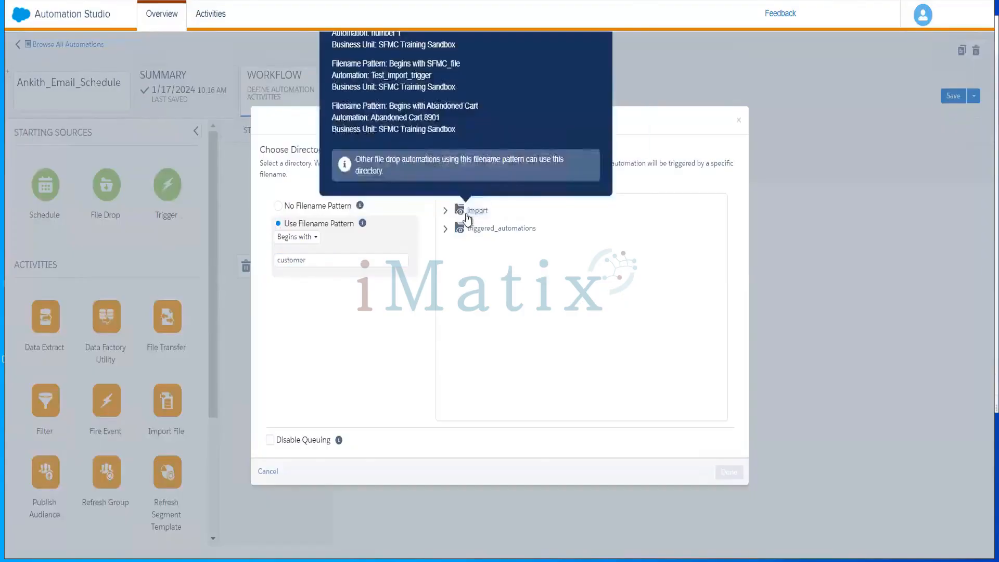
Choose the import directory for the file drop and save the automation with this starting source.
left_click(467, 218)
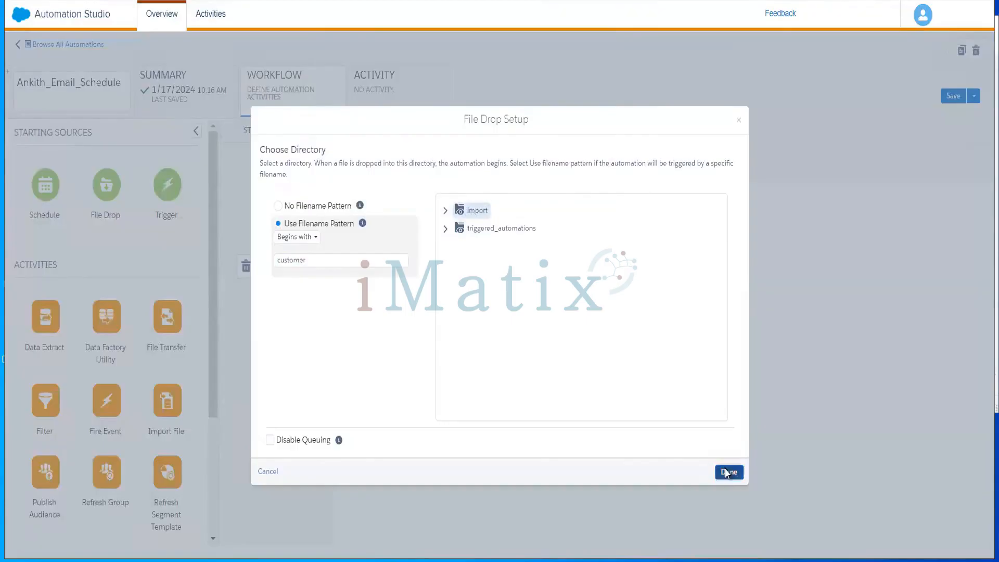
left_click(727, 473)
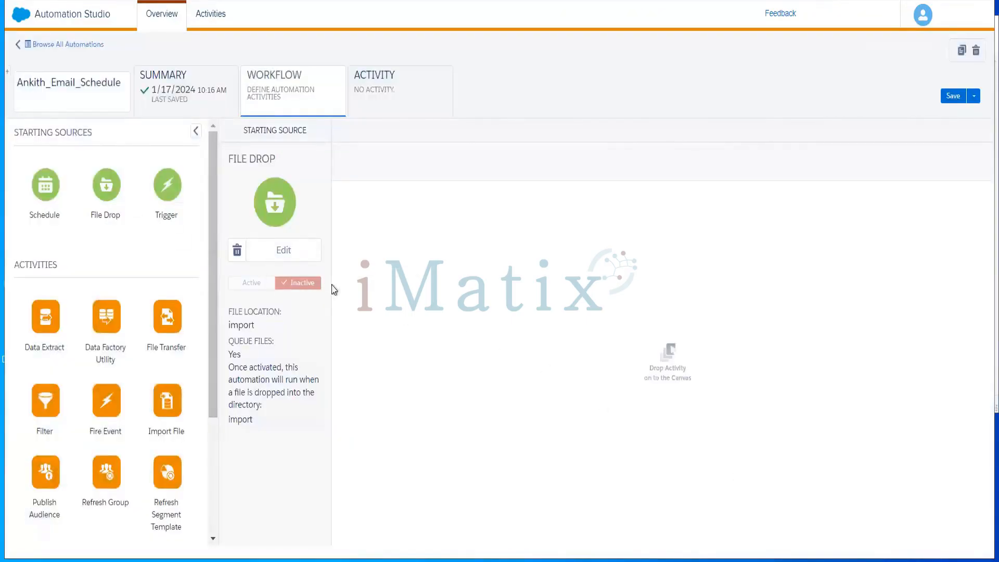
left_click(948, 100)
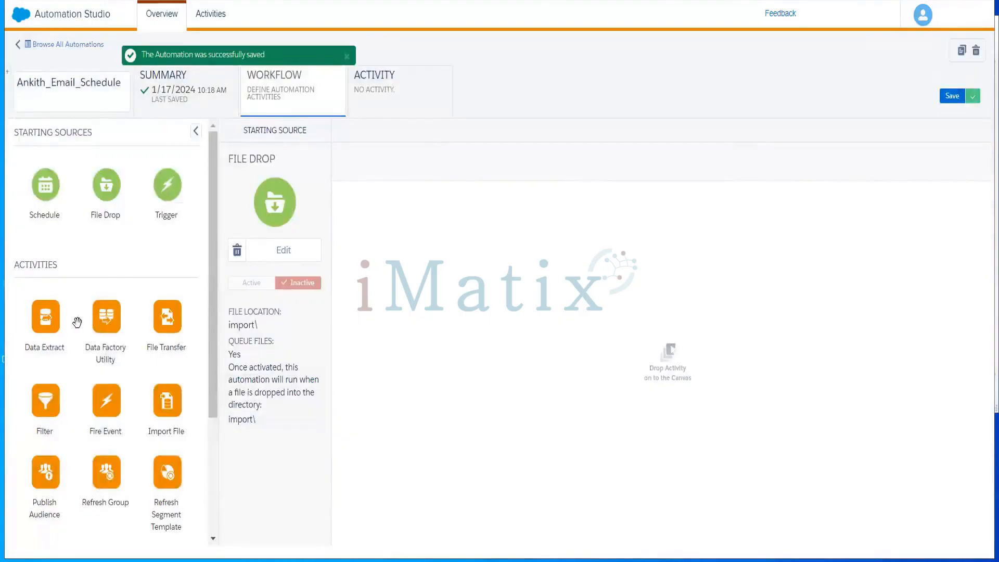
Try out Data Extract and Send Email as the first activity in the workflow, removing each one again.
left_click_drag(44, 325, 500, 237)
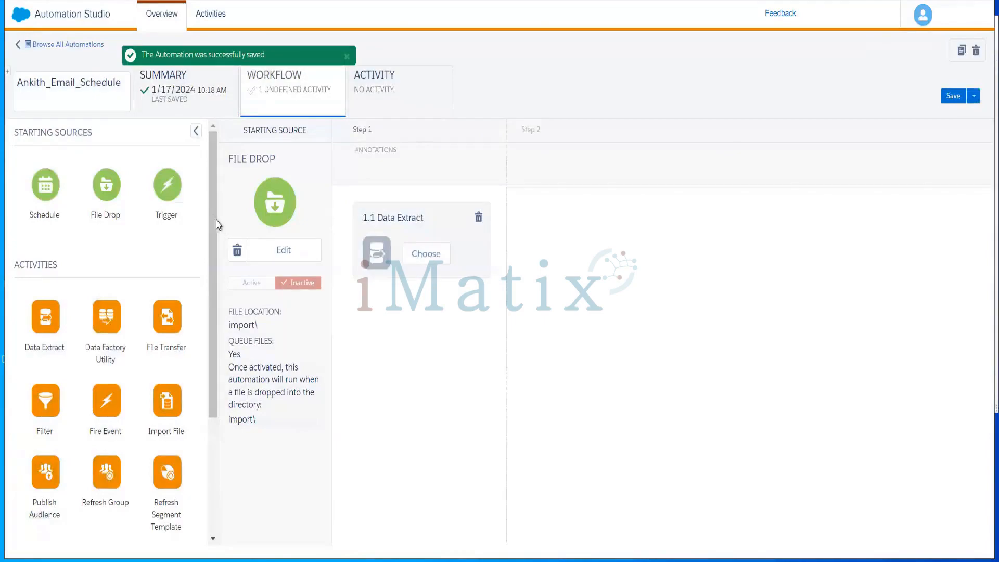
left_click_drag(217, 223, 214, 424)
scroll(189, 290, "up", 3)
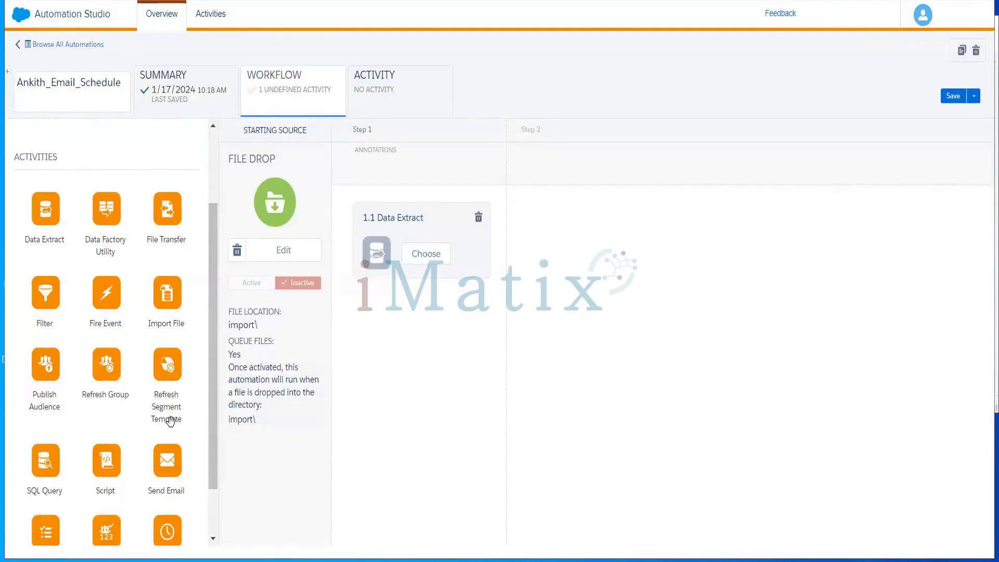
left_click_drag(215, 359, 217, 457)
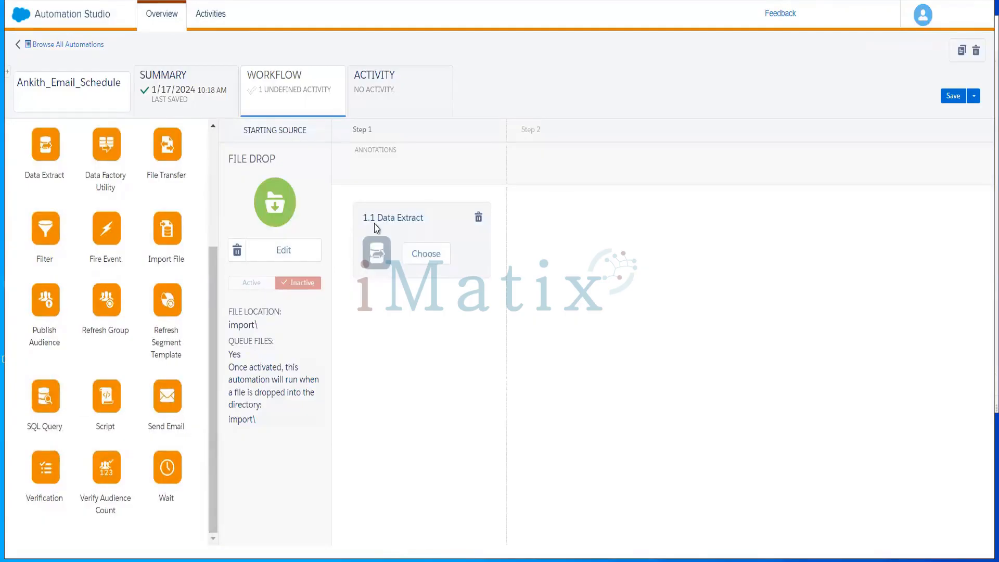
left_click(478, 218)
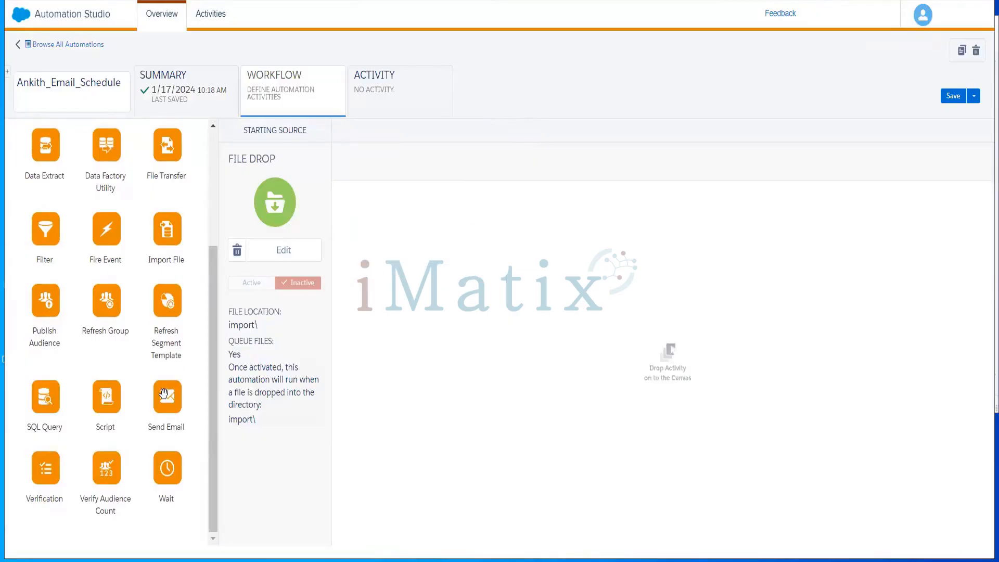
left_click_drag(164, 394, 431, 189)
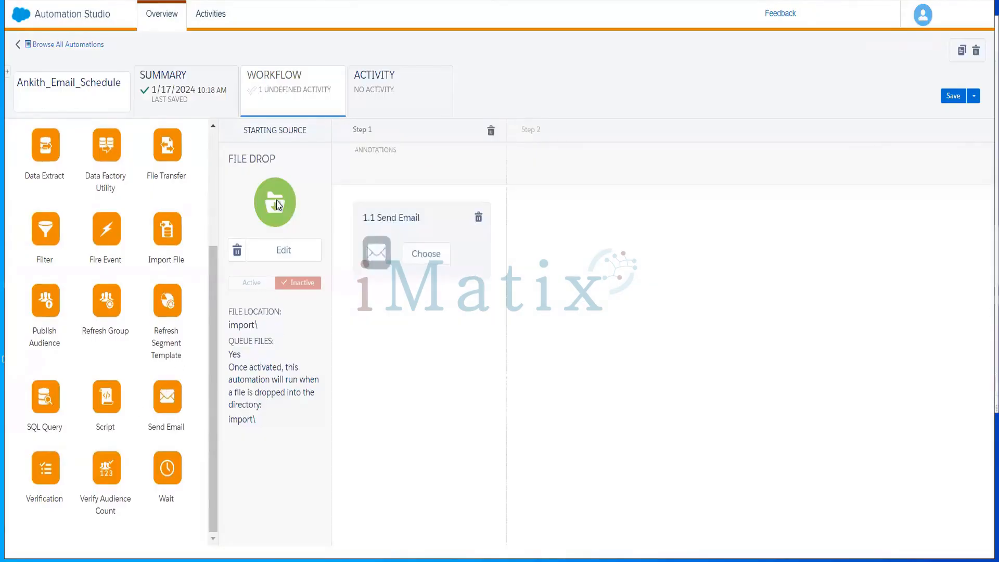
left_click(477, 216)
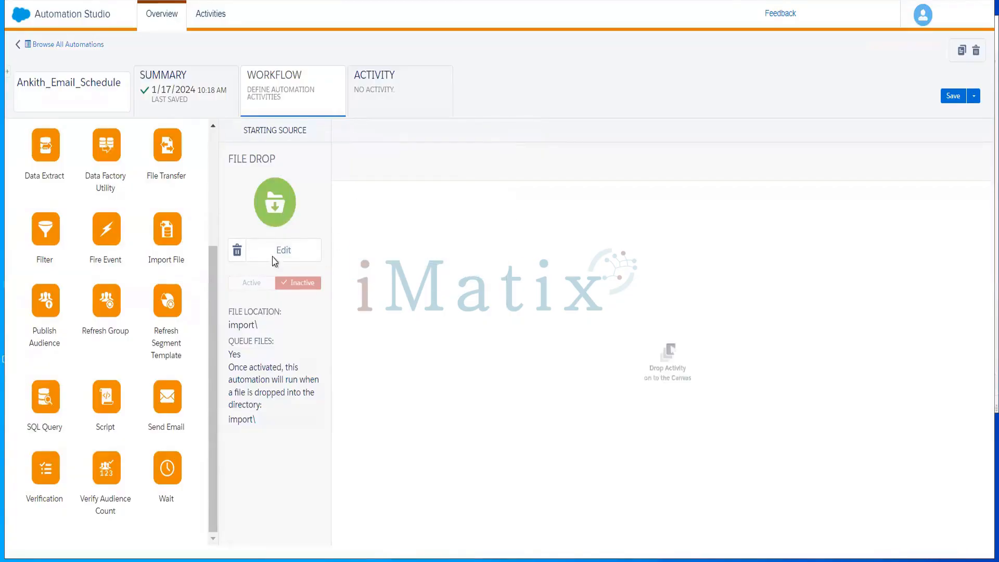
Replace the File Drop starting source with Schedule and add a Send Email activity as Step 1.
left_click(238, 251)
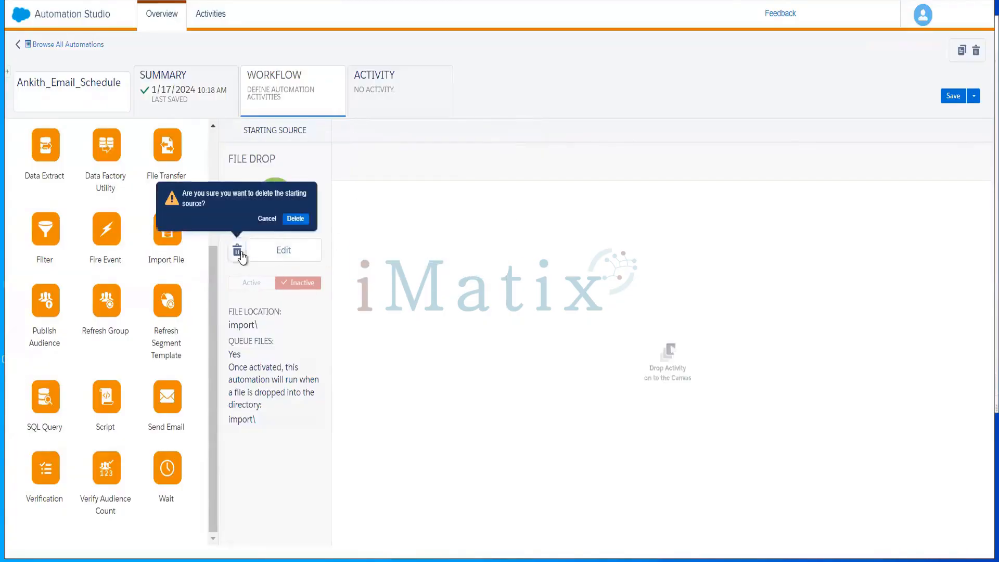
left_click(295, 218)
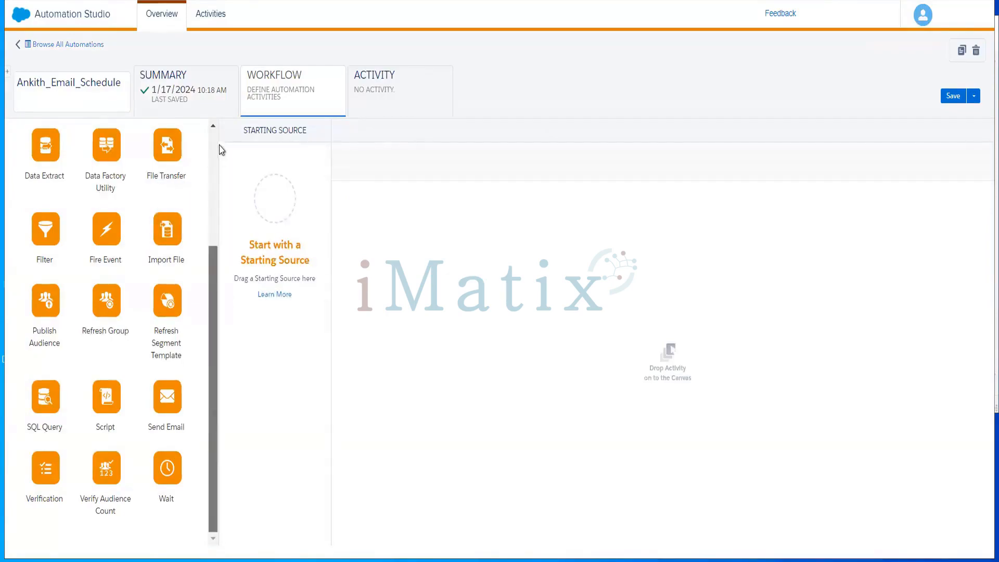
left_click_drag(45, 193, 281, 198)
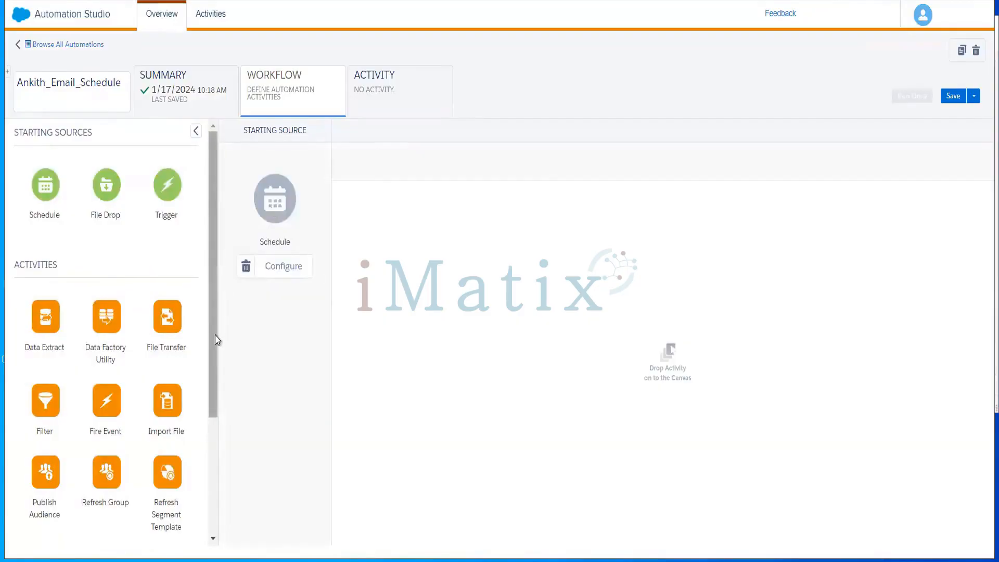
scroll(208, 468, "down", 3)
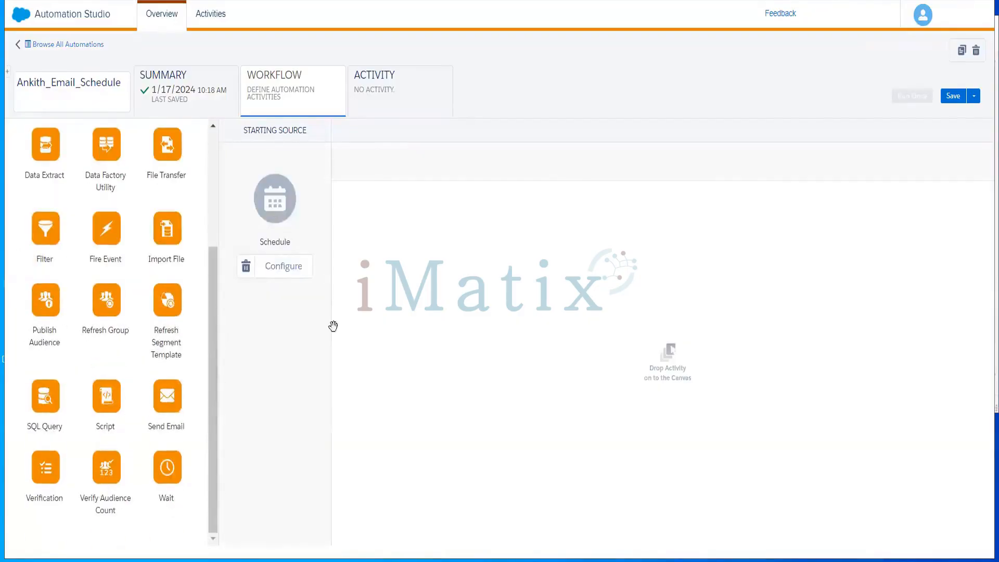
left_click_drag(166, 396, 452, 254)
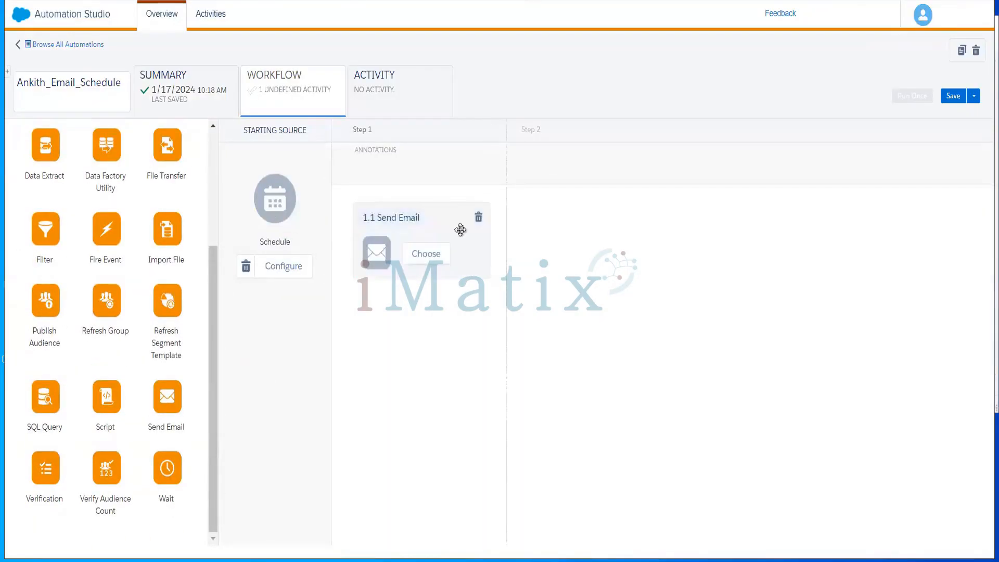